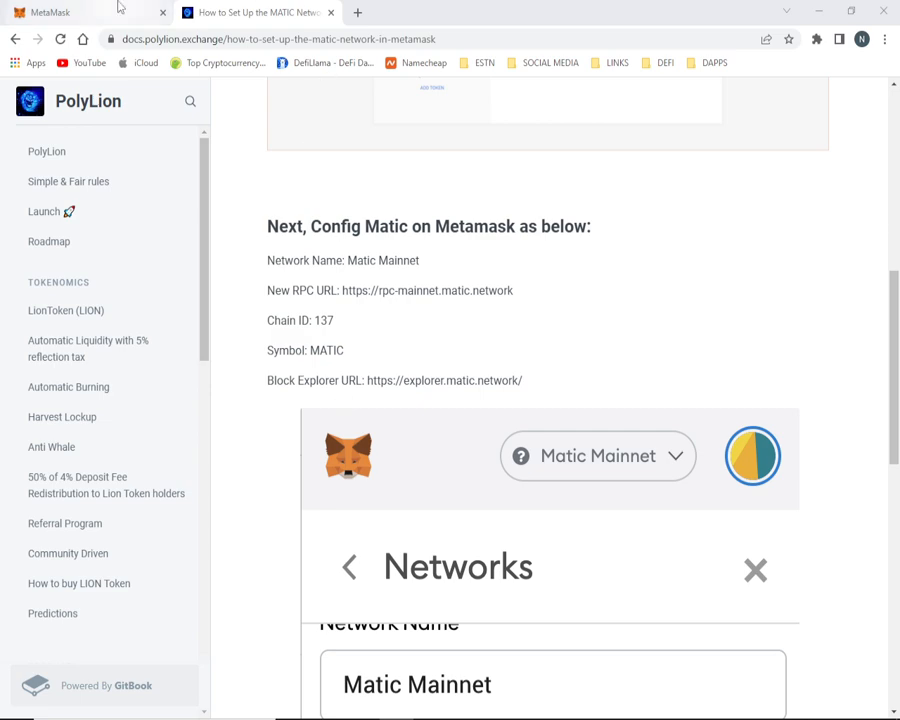
Reject the pending avaxfury.com request to switch the network in the MetaMask extension.
{"action": "left_click", "coordinate": [117, 7]}
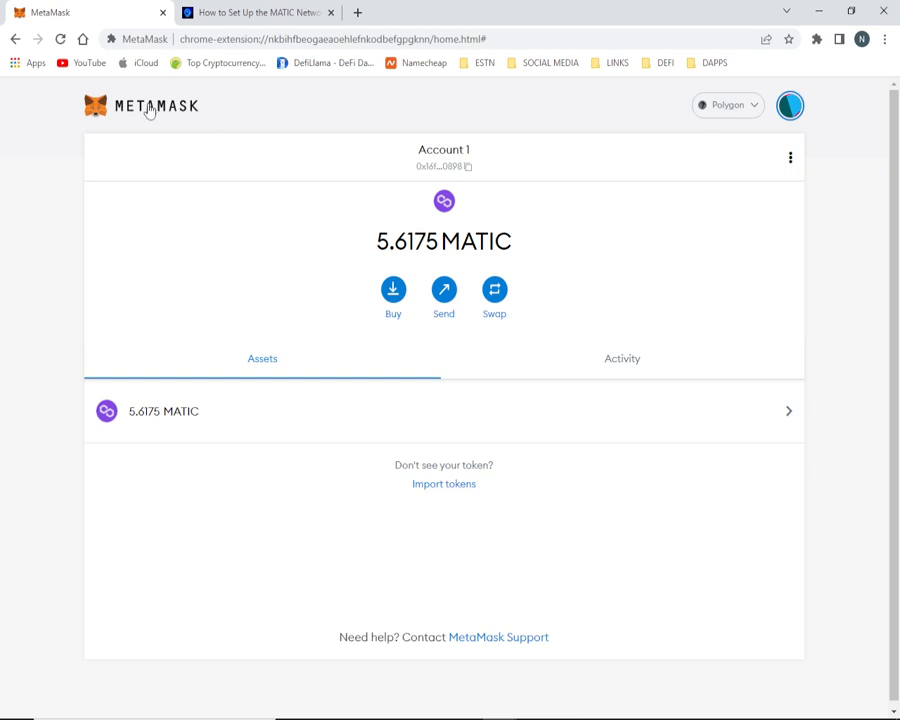
{"action": "left_click", "coordinate": [746, 112]}
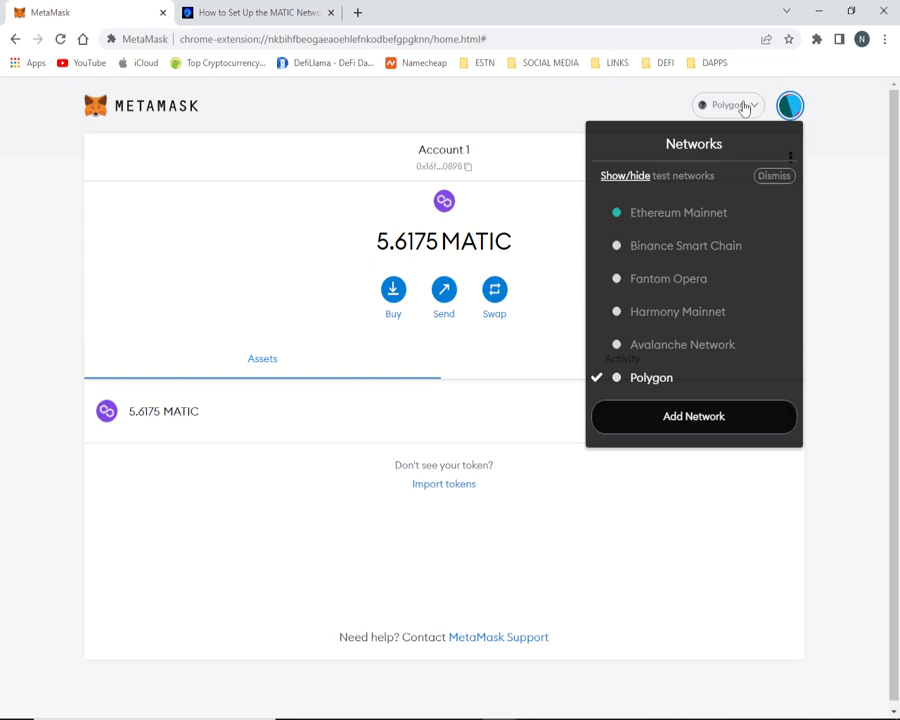
{"action": "left_click", "coordinate": [816, 39]}
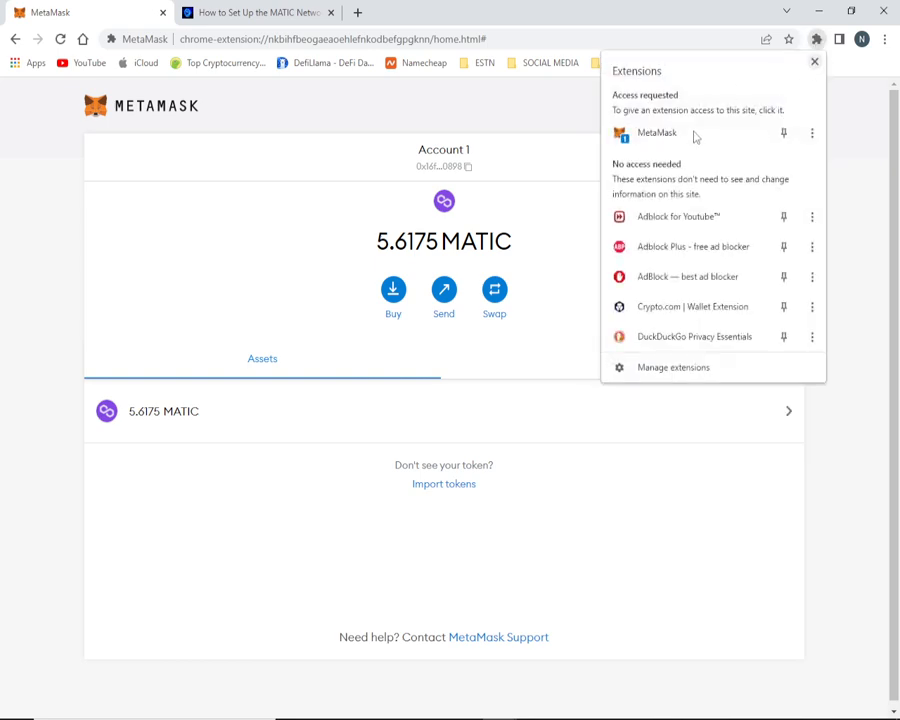
{"action": "left_click", "coordinate": [679, 137]}
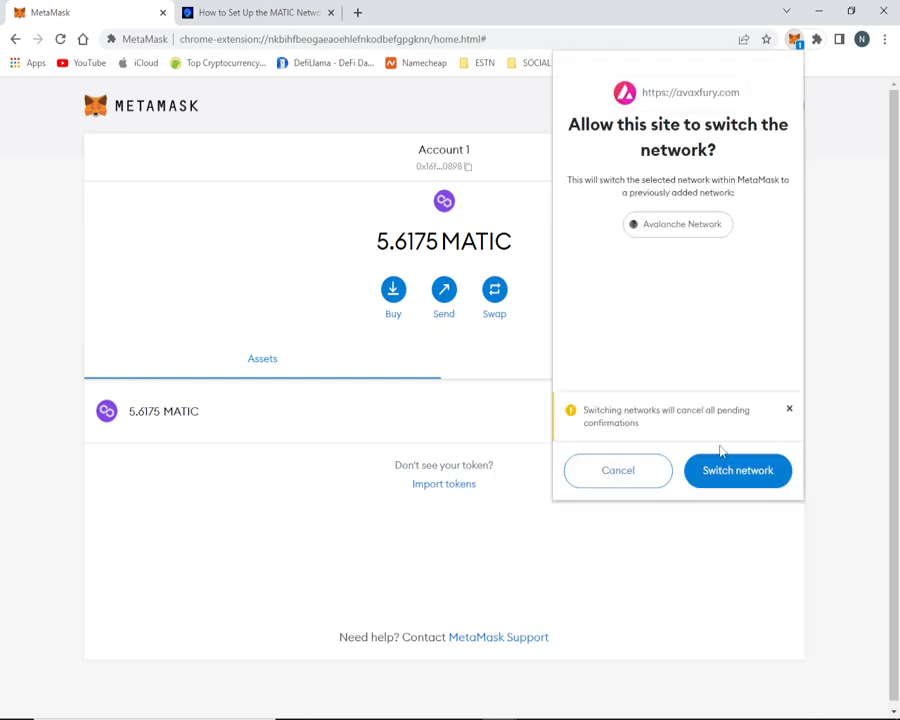
{"action": "left_click", "coordinate": [640, 470]}
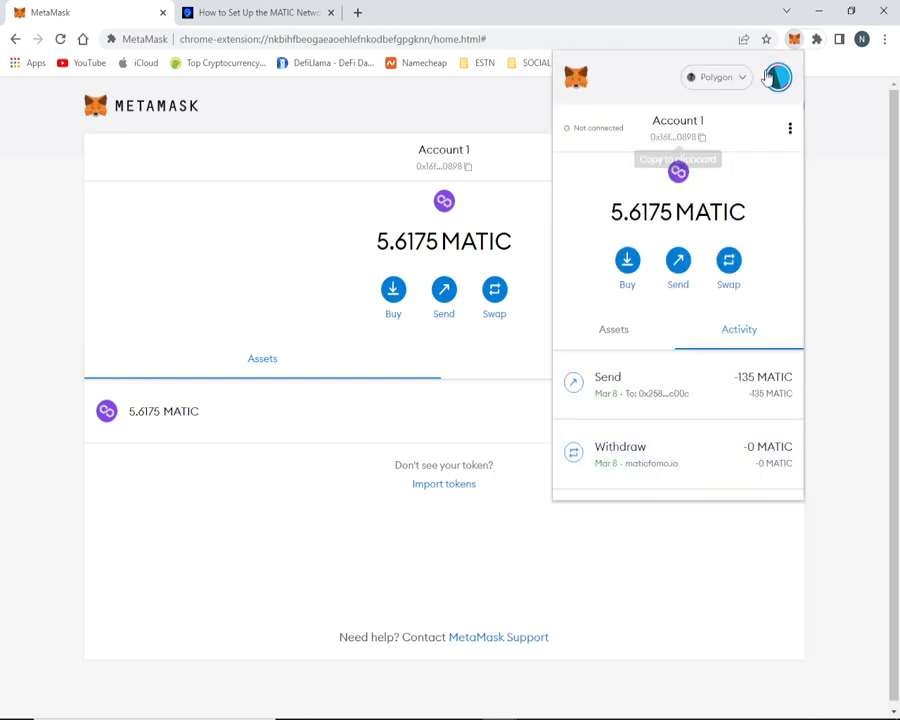
Start adding a custom network in MetaMask and enter Matic Mainnet from the PolyLion guide as its network name.
{"action": "left_click", "coordinate": [744, 88]}
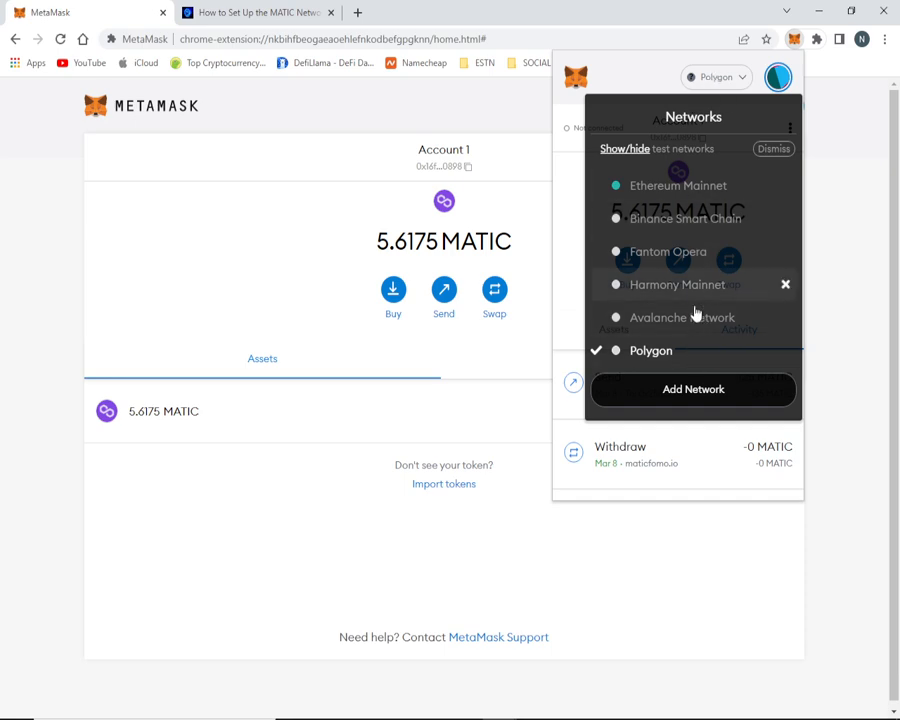
{"action": "left_click", "coordinate": [692, 390]}
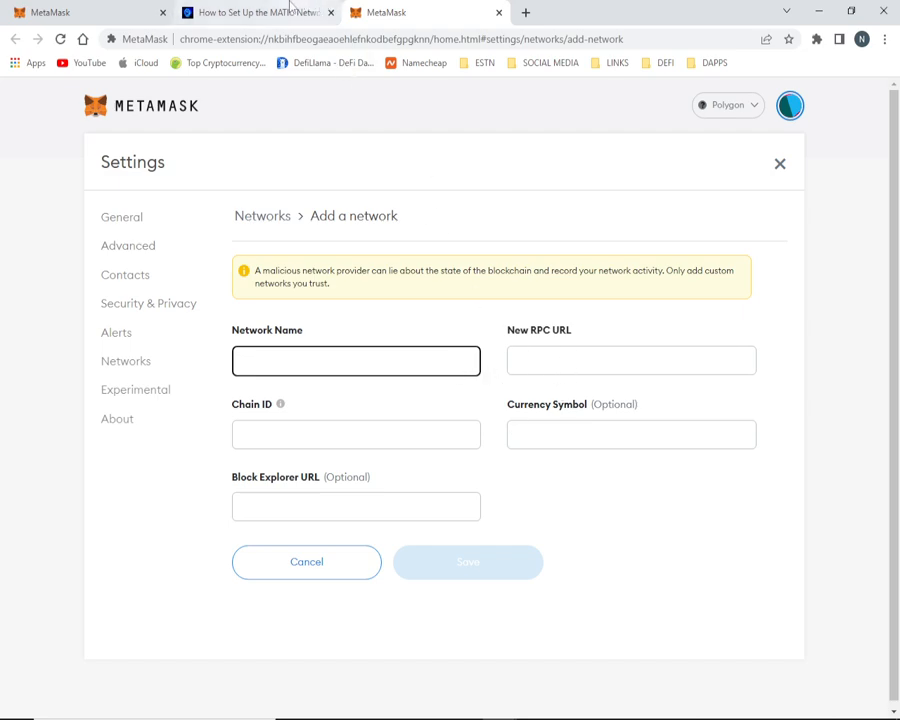
{"action": "left_click", "coordinate": [289, 7]}
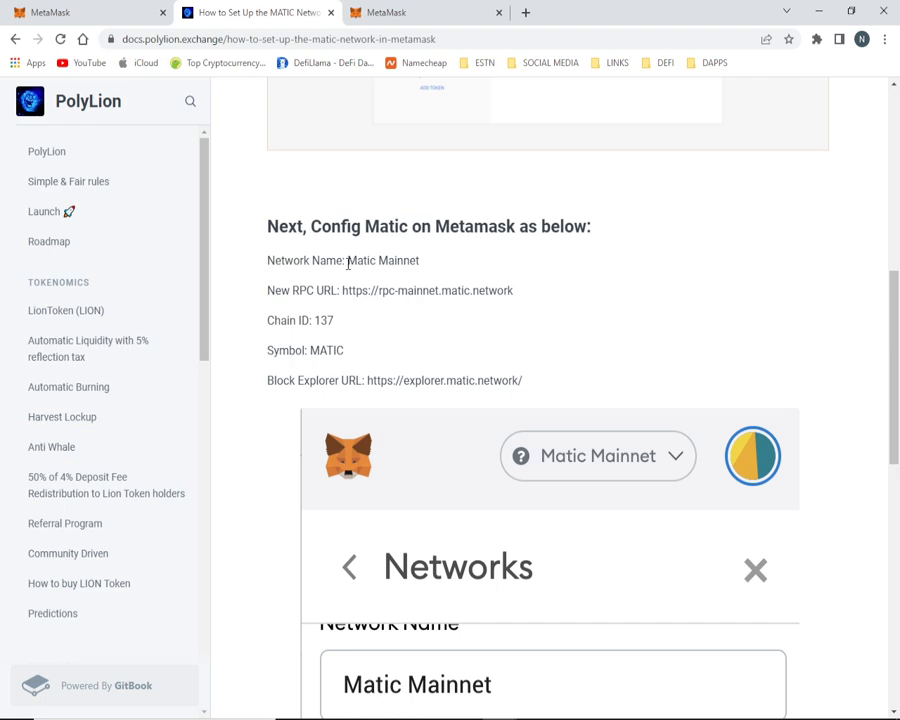
{"action": "left_click_drag", "start_coordinate": [348, 261], "coordinate": [420, 259]}
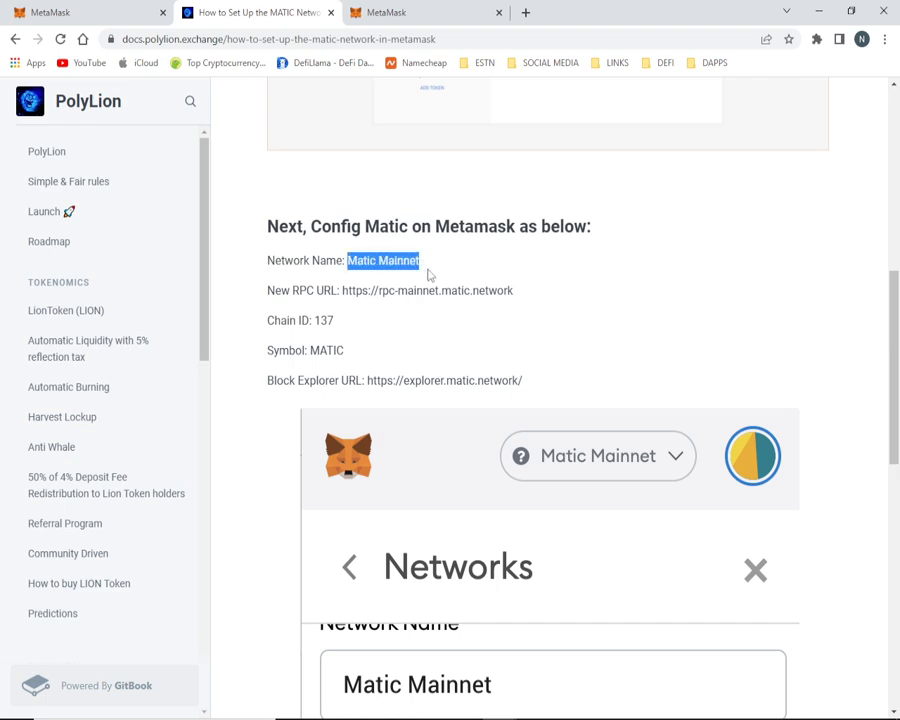
{"action": "left_click", "coordinate": [386, 12]}
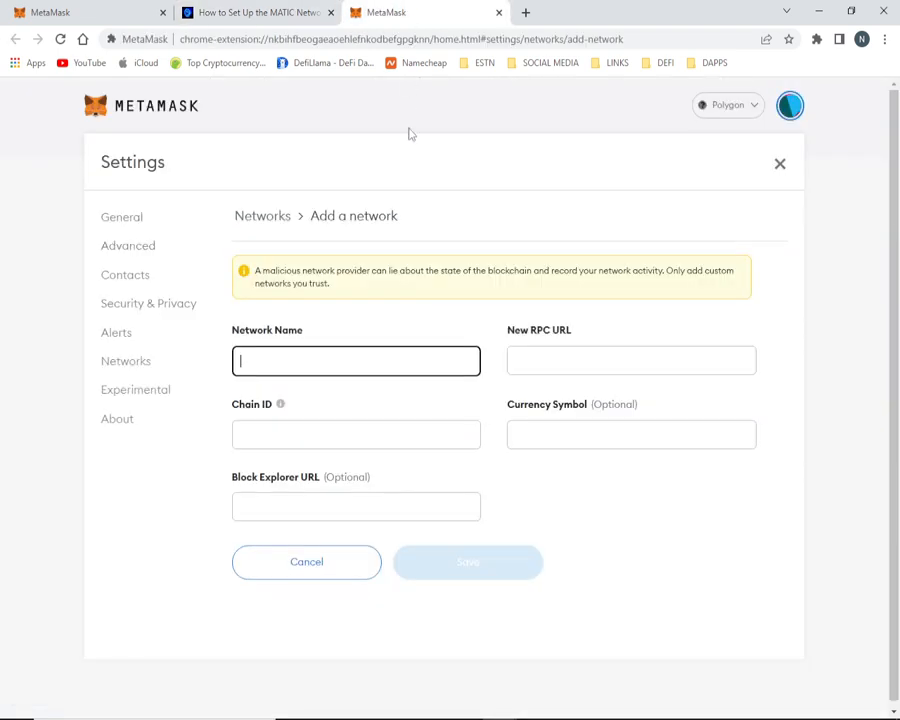
{"action": "type", "text": "Matic Mainnet"}
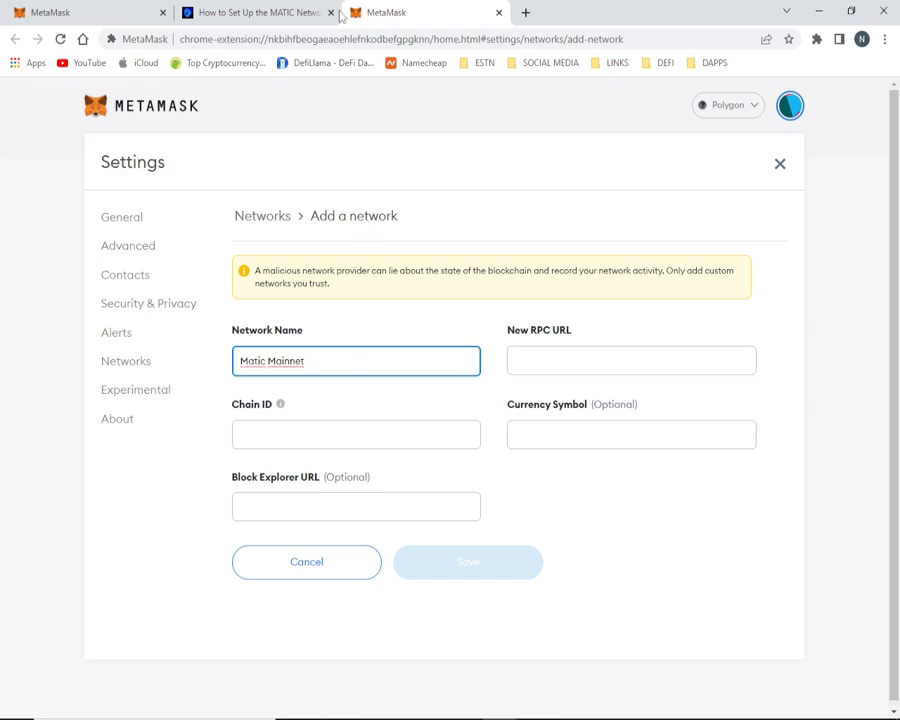
{"action": "left_click", "coordinate": [241, 12]}
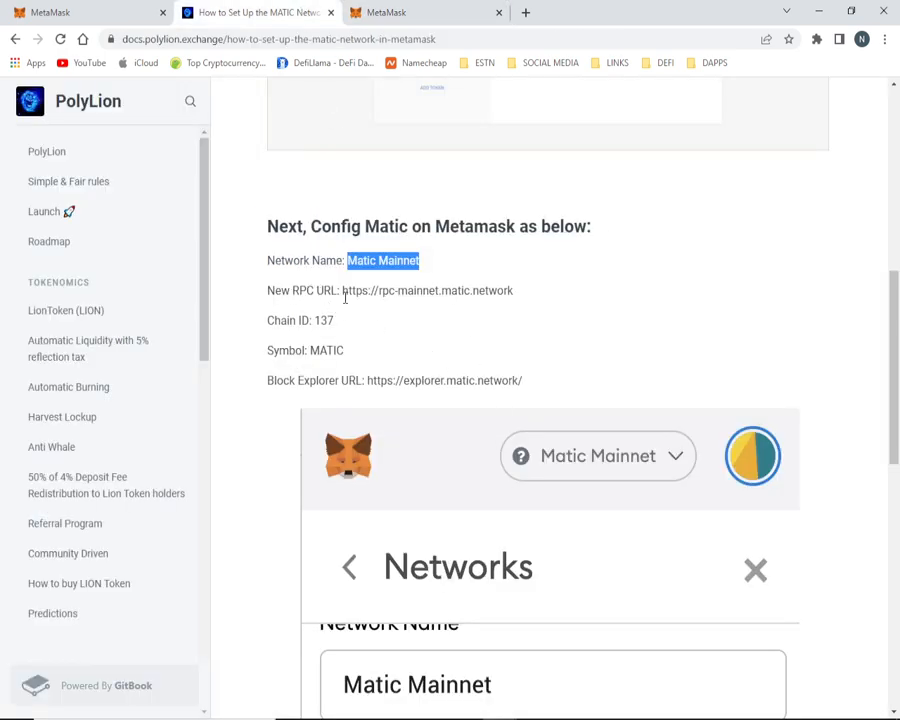
{"action": "left_click_drag", "start_coordinate": [344, 297], "coordinate": [516, 302]}
{"action": "key", "text": "ctrl+c"}
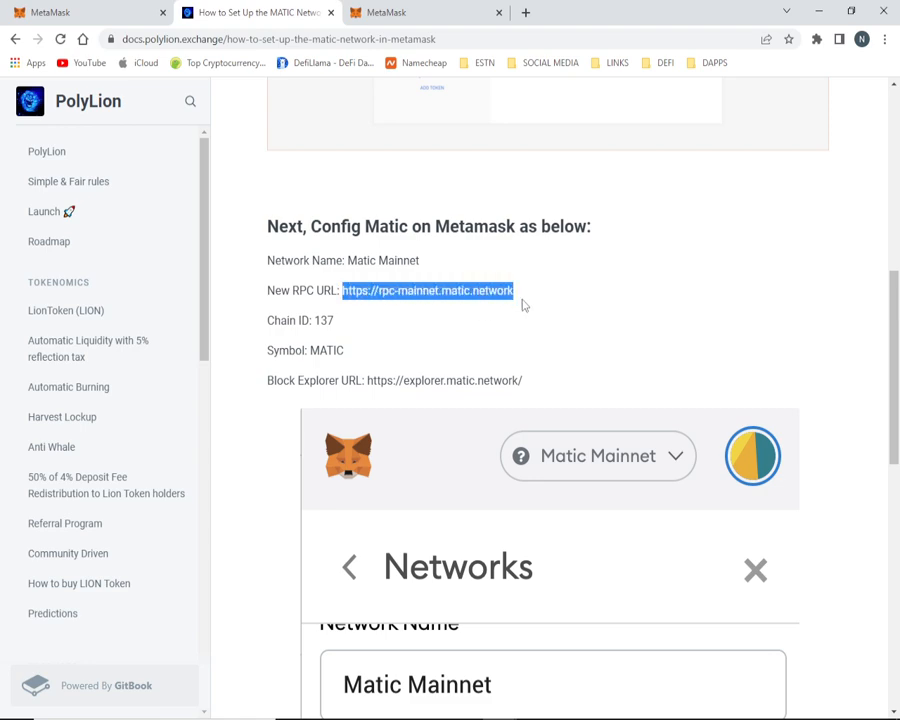
{"action": "left_click", "coordinate": [413, 9]}
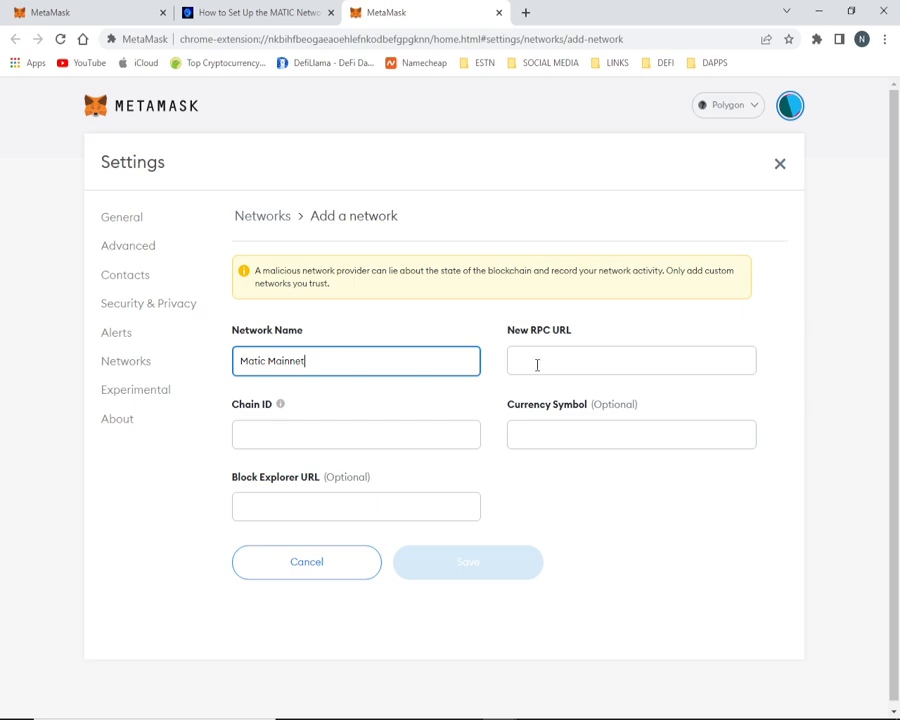
{"action": "left_click", "coordinate": [537, 365]}
{"action": "key", "text": "ctrl+v"}
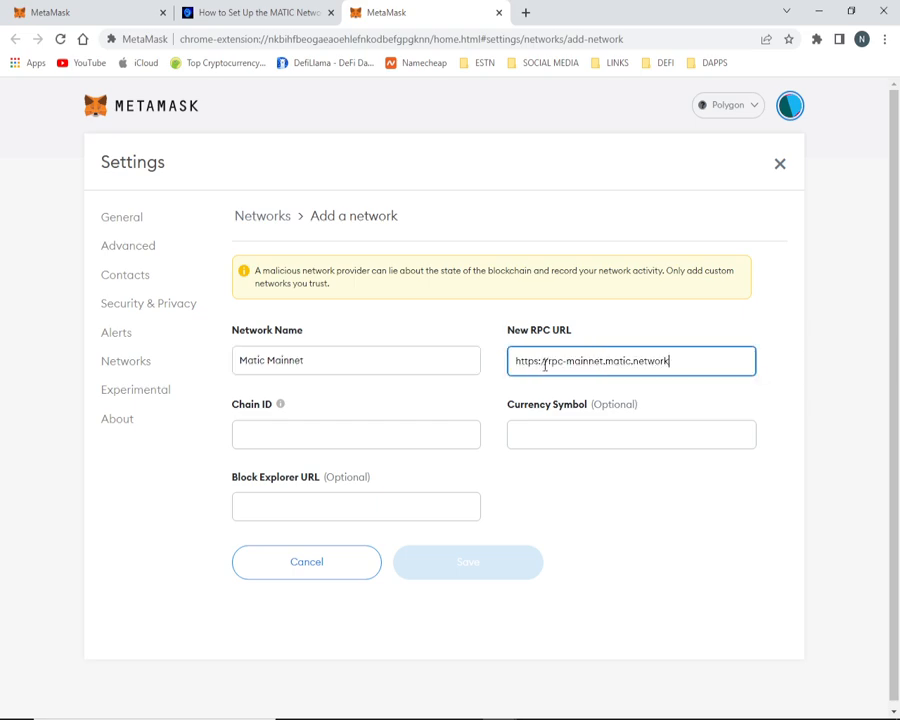
Copy the chain ID 137 from the guide into the new network's chain ID.
{"action": "left_click", "coordinate": [378, 437]}
{"action": "left_click", "coordinate": [297, 9]}
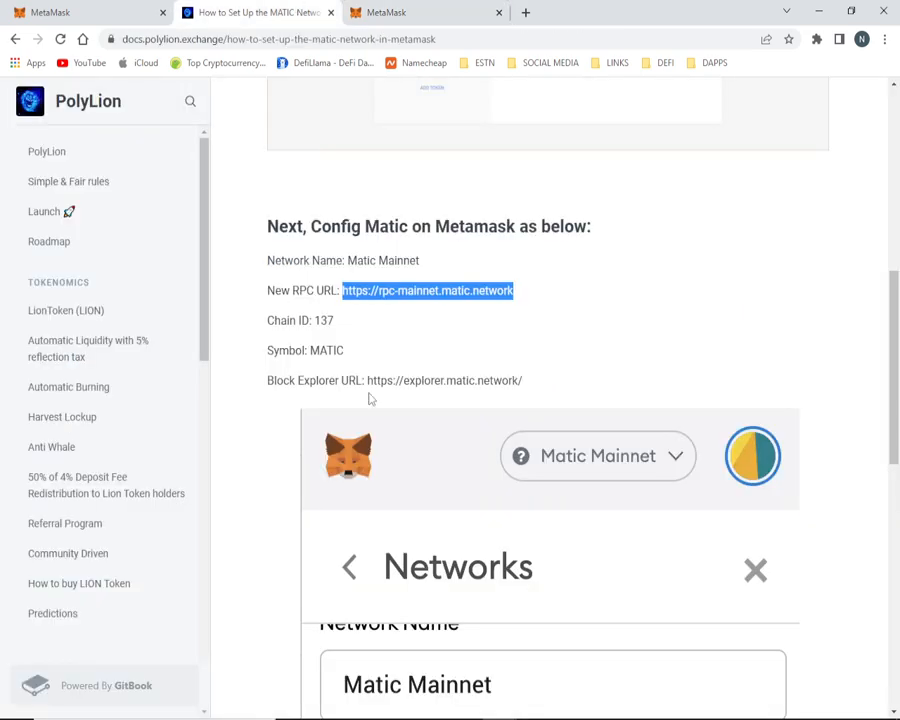
{"action": "left_click_drag", "start_coordinate": [317, 321], "coordinate": [338, 331]}
{"action": "key", "text": "ctrl+c"}
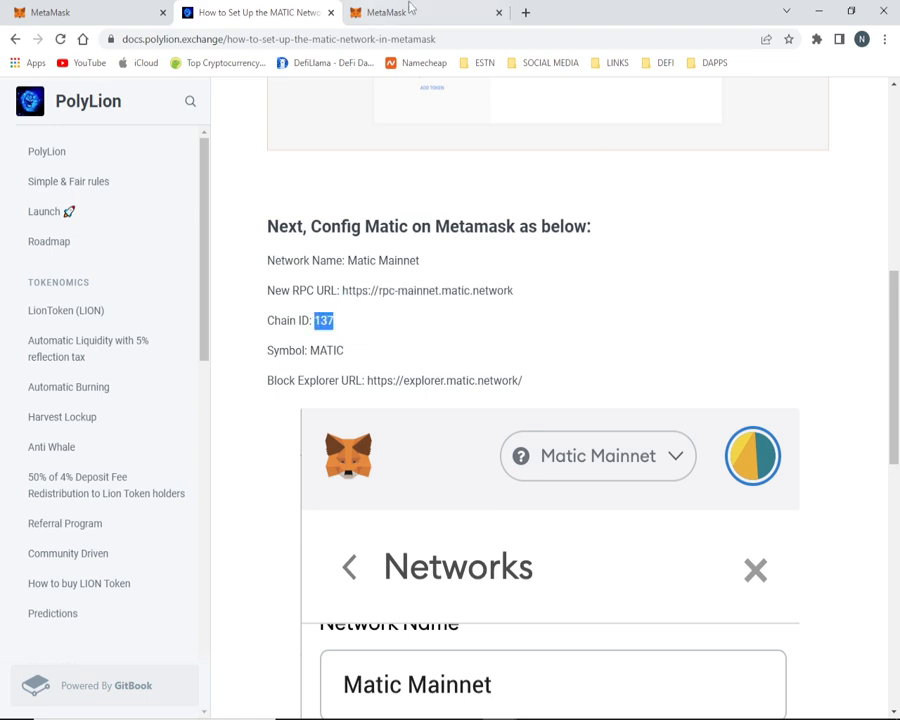
{"action": "key", "text": "ctrl+Tab"}
{"action": "key", "text": "ctrl+v"}
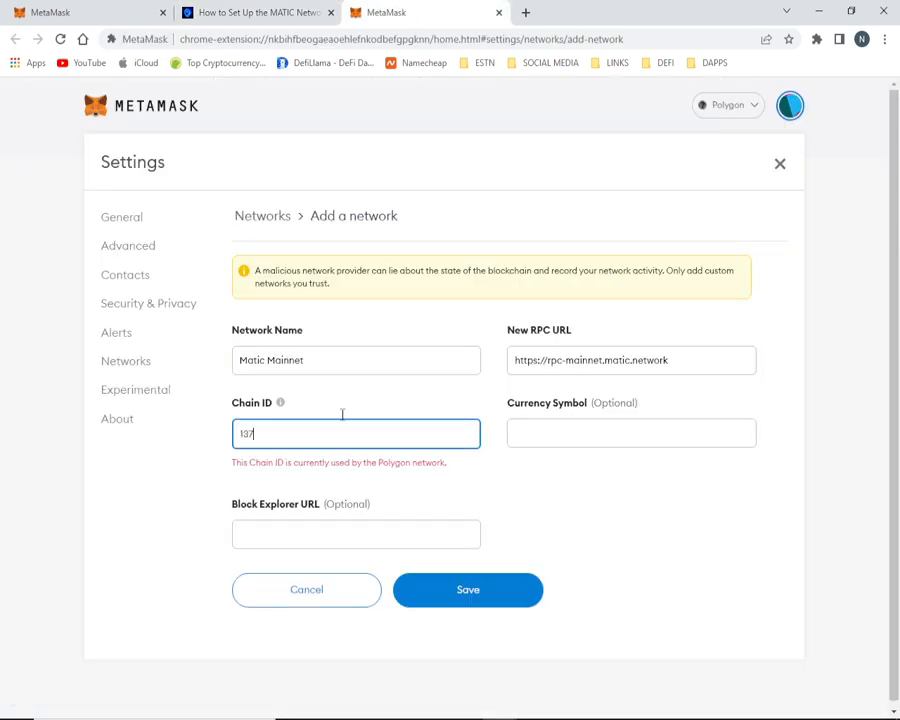
Copy the symbol MATIC from the guide into the new network's currency symbol.
{"action": "left_click", "coordinate": [301, 15]}
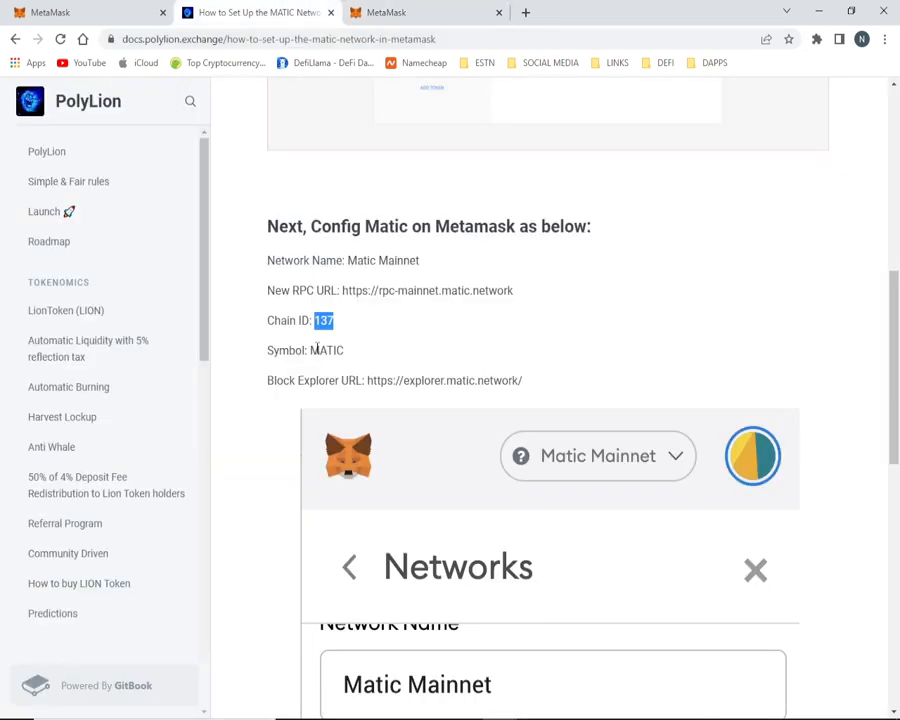
{"action": "left_click_drag", "start_coordinate": [311, 350], "coordinate": [344, 350]}
{"action": "key", "text": "ctrl+c"}
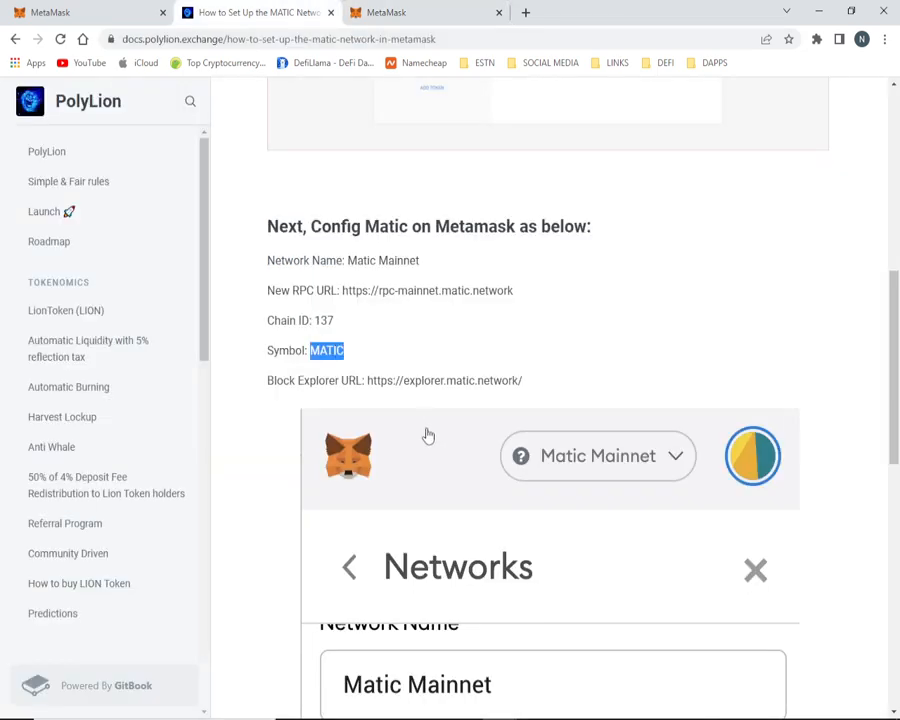
{"action": "left_click", "coordinate": [370, 12]}
{"action": "left_click", "coordinate": [557, 442]}
{"action": "key", "text": "ctrl+v"}
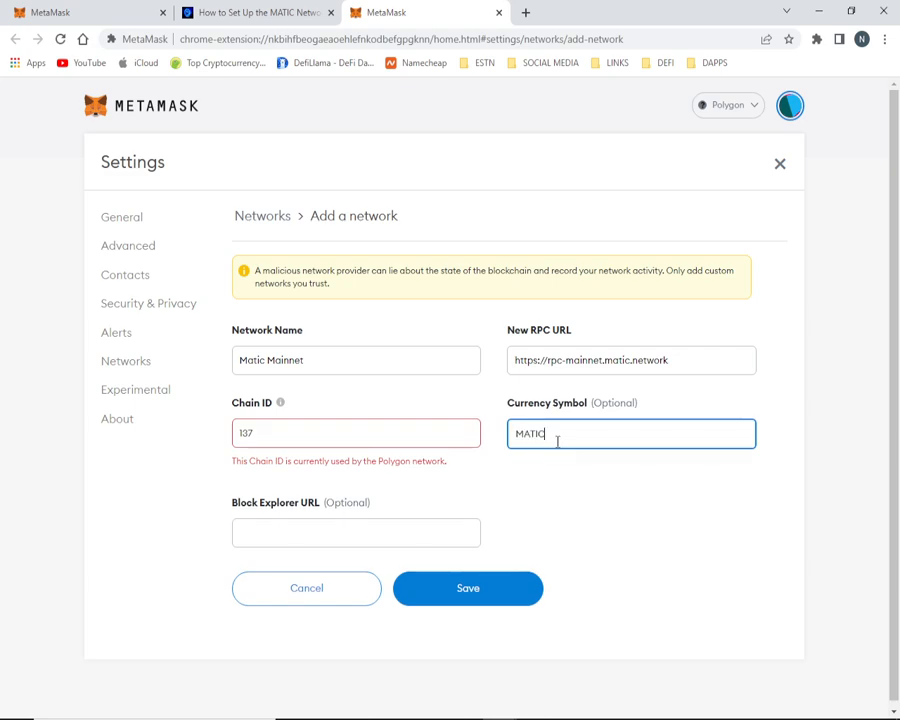
{"action": "left_click", "coordinate": [216, 11]}
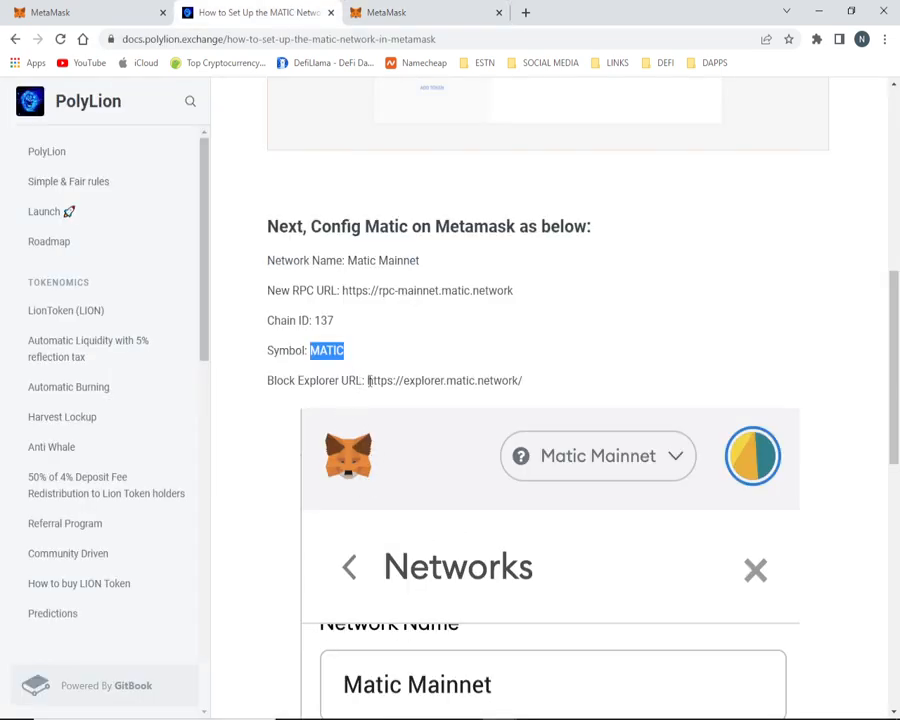
{"action": "left_click_drag", "start_coordinate": [368, 380], "coordinate": [528, 379]}
{"action": "key", "text": "ctrl+c"}
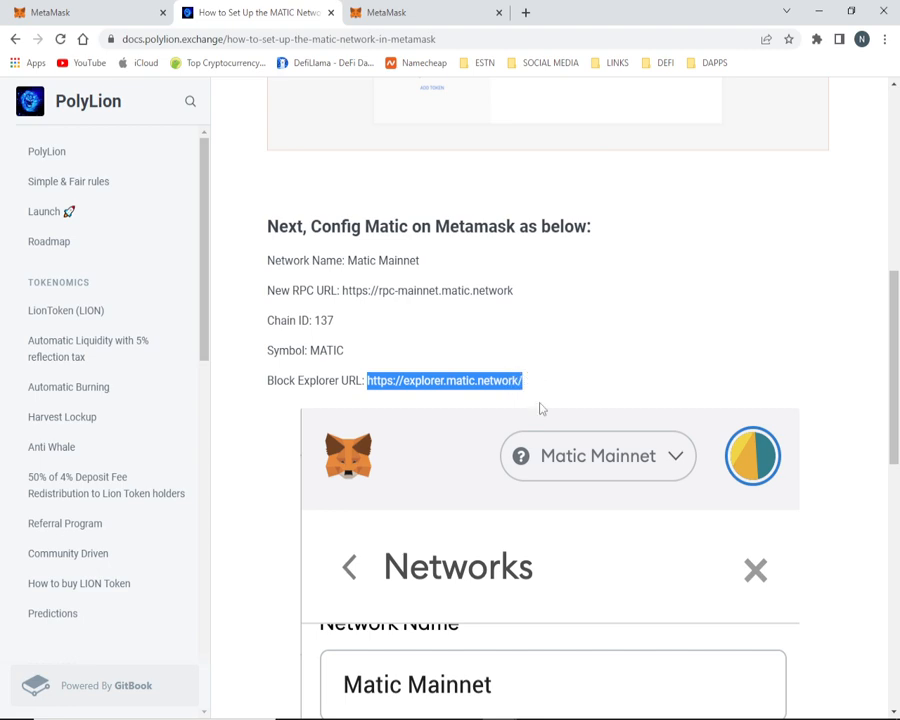
{"action": "left_click", "coordinate": [413, 10]}
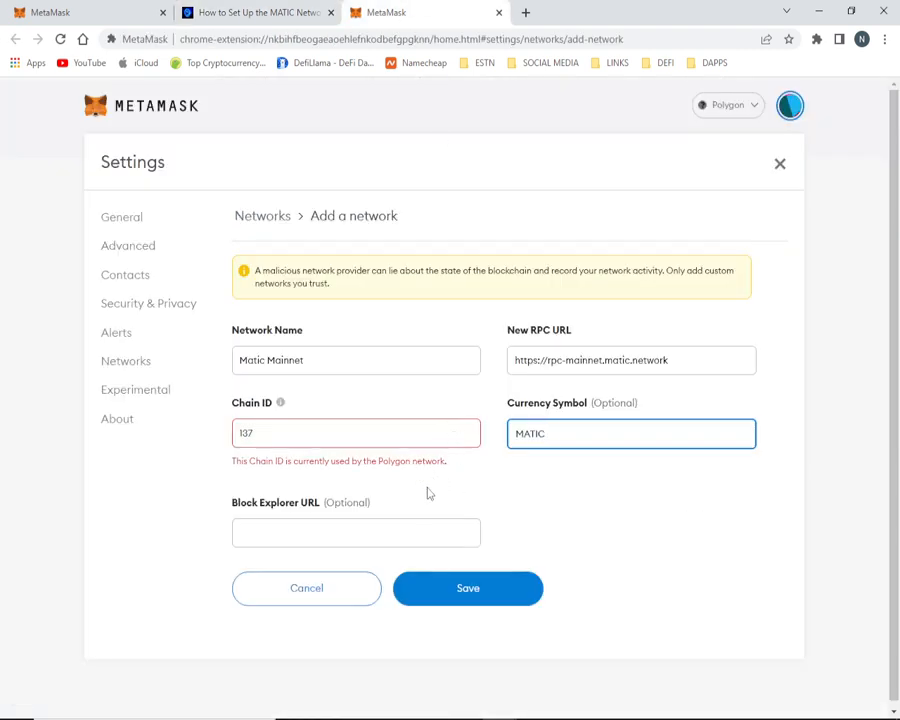
{"action": "left_click", "coordinate": [346, 536]}
{"action": "key", "text": "ctrl+v"}
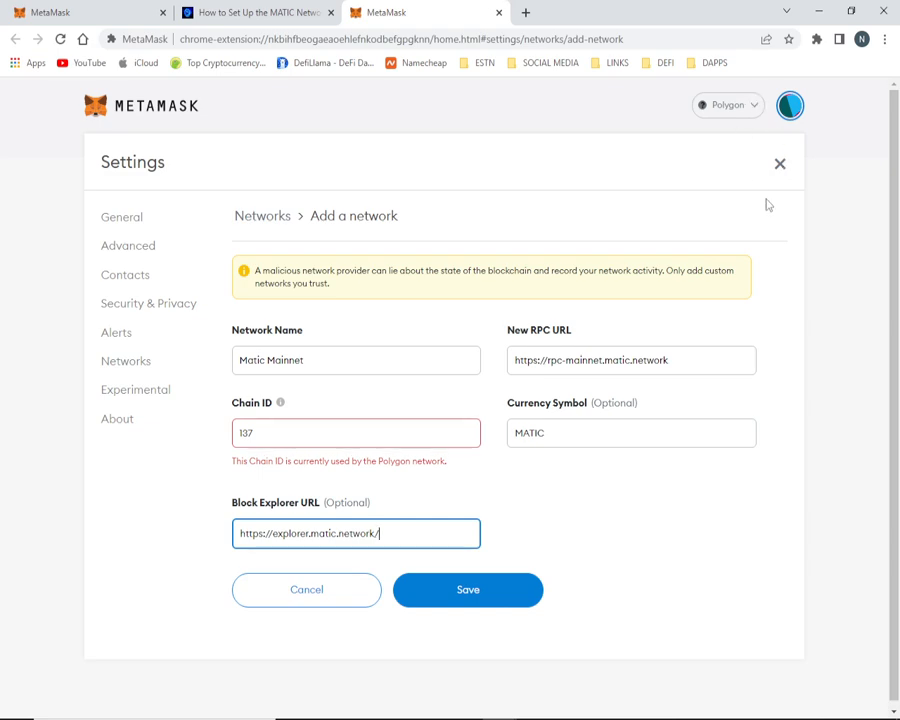
{"action": "left_click", "coordinate": [331, 595]}
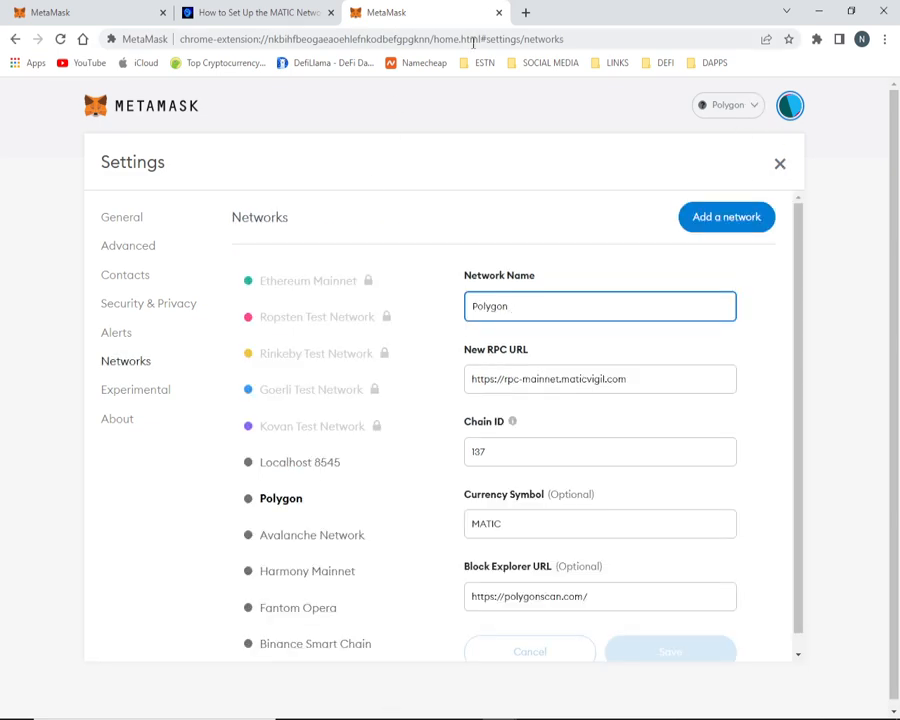
Return to the wallet's main page and show the account's assets.
{"action": "left_click", "coordinate": [148, 116]}
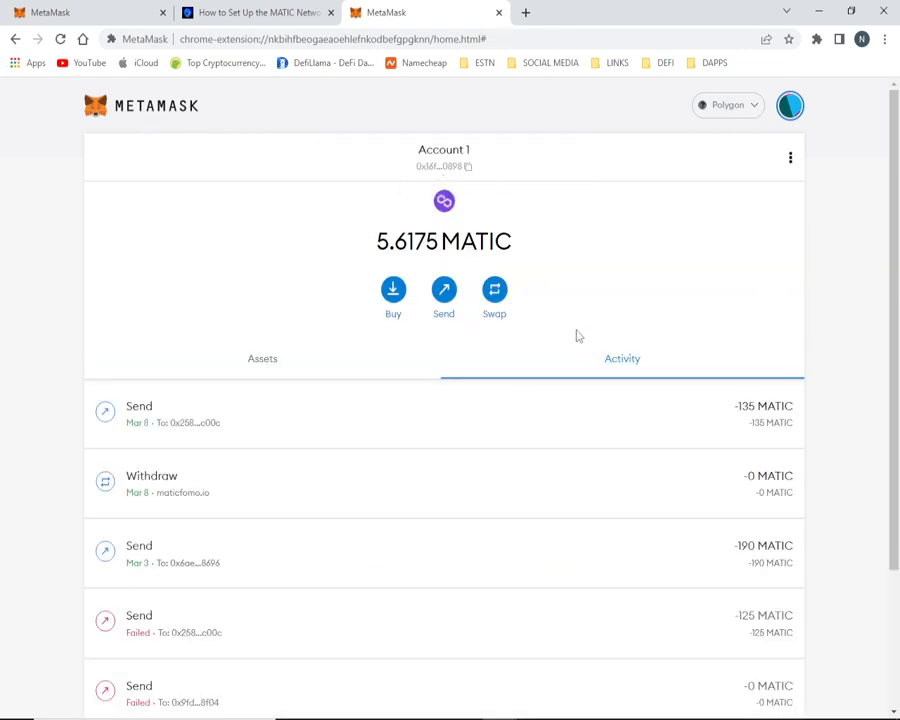
{"action": "left_click", "coordinate": [289, 366]}
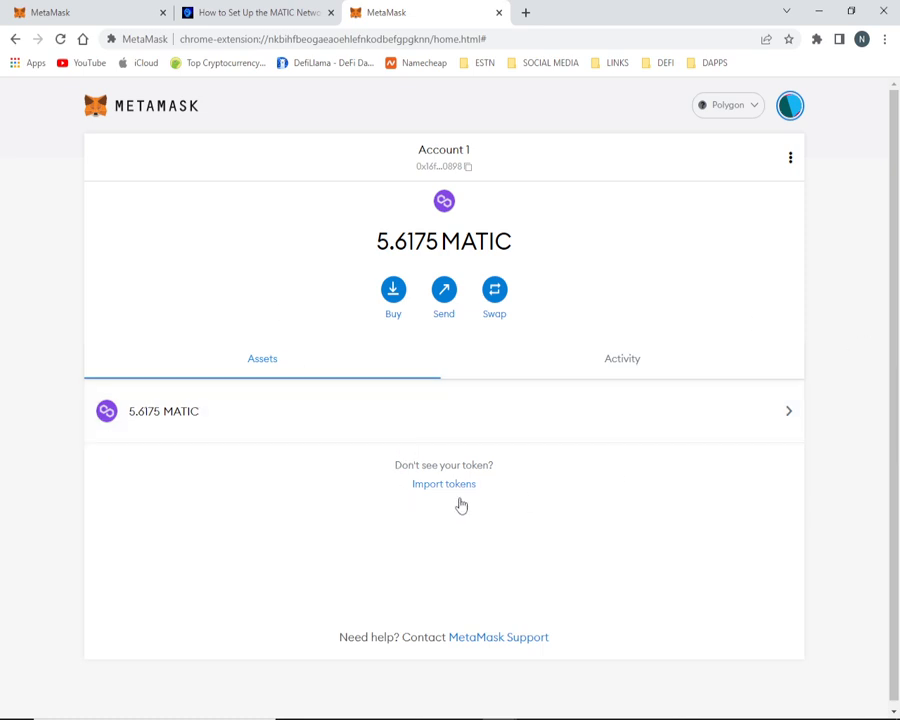
Open CoinGecko's cryptocurrency categories in a new browser tab and show the Polygon Ecosystem coins.
{"action": "left_click", "coordinate": [527, 12]}
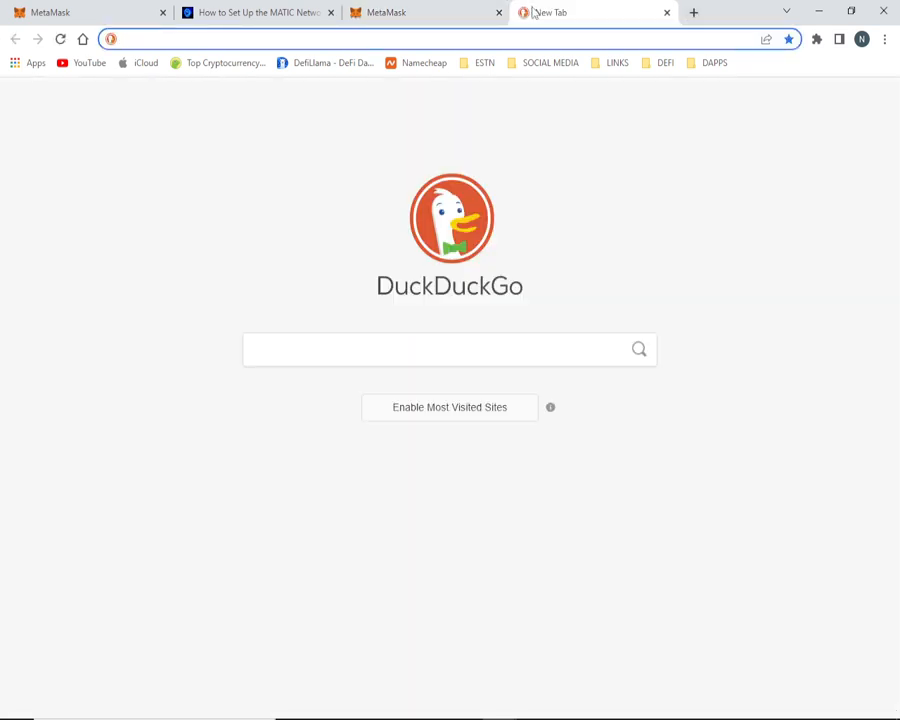
{"action": "left_click", "coordinate": [241, 69]}
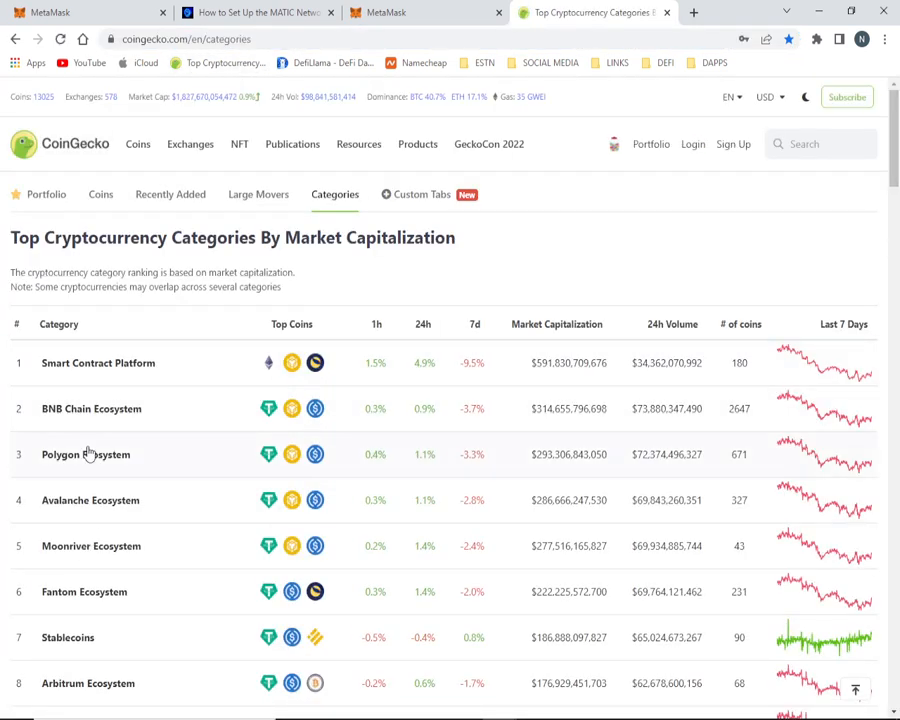
{"action": "left_click", "coordinate": [87, 455]}
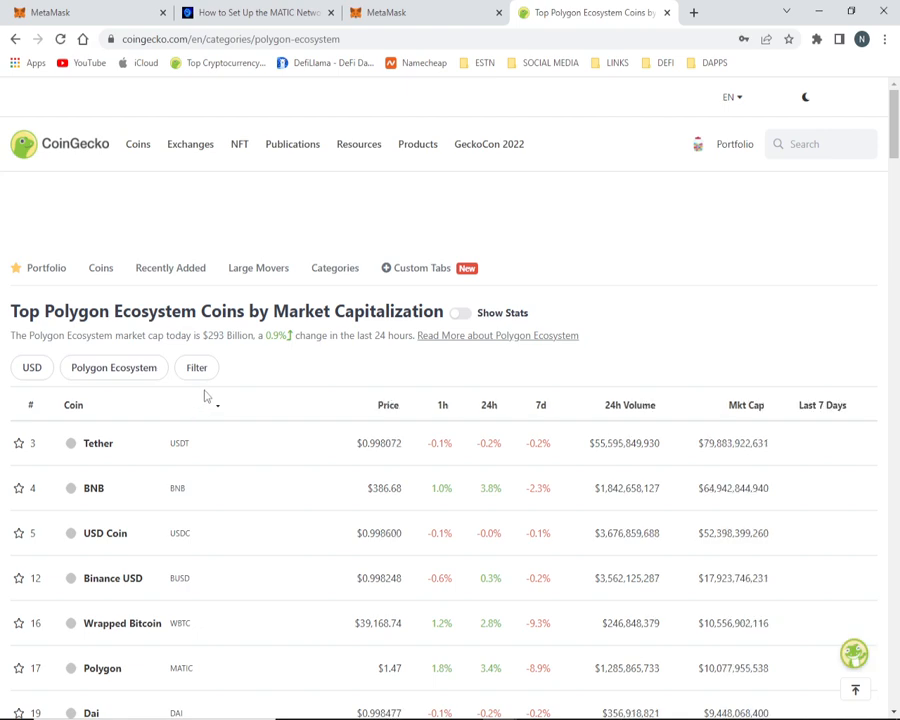
Find Polygon (MATIC) in the ecosystem list and view the contract information on its coin page.
{"action": "scroll", "coordinate": [204, 396], "scroll_direction": "down", "scroll_amount": 3}
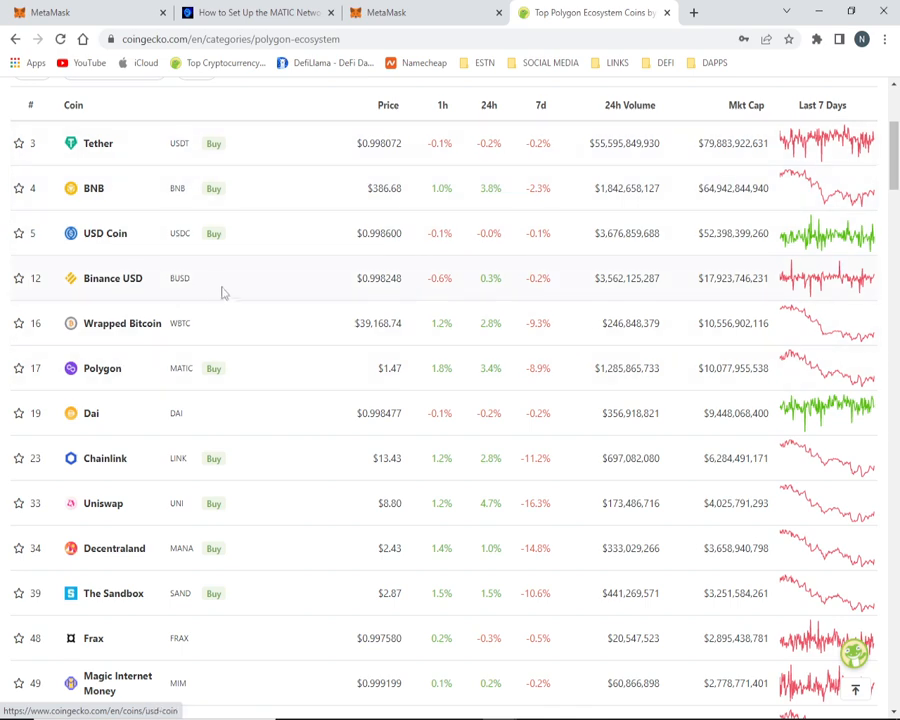
{"action": "scroll", "coordinate": [224, 285], "scroll_direction": "up", "scroll_amount": 2}
{"action": "scroll", "coordinate": [116, 262], "scroll_direction": "down", "scroll_amount": 2}
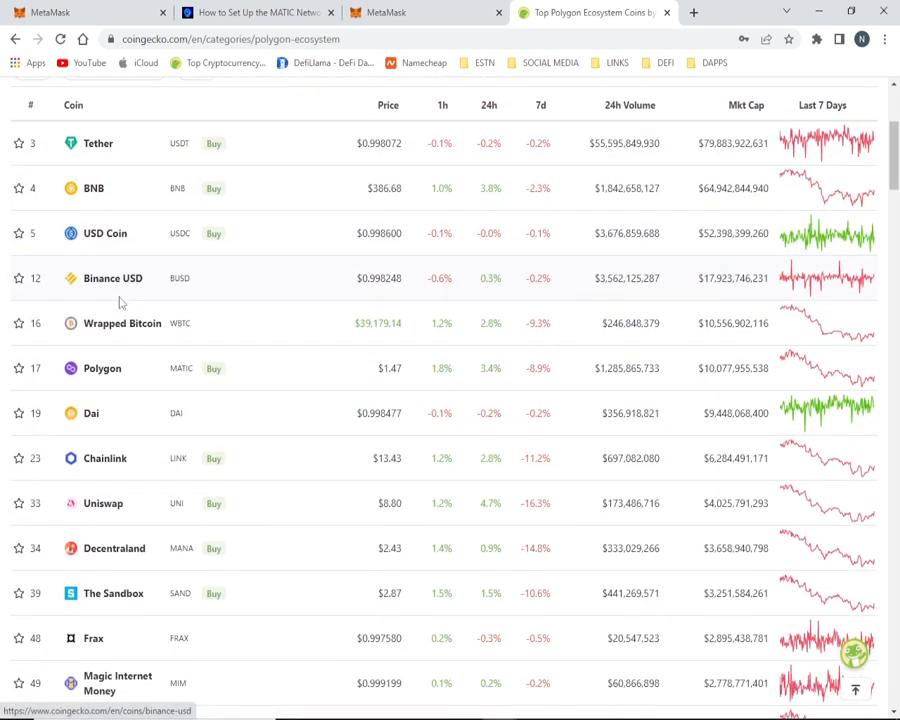
{"action": "left_click", "coordinate": [108, 373]}
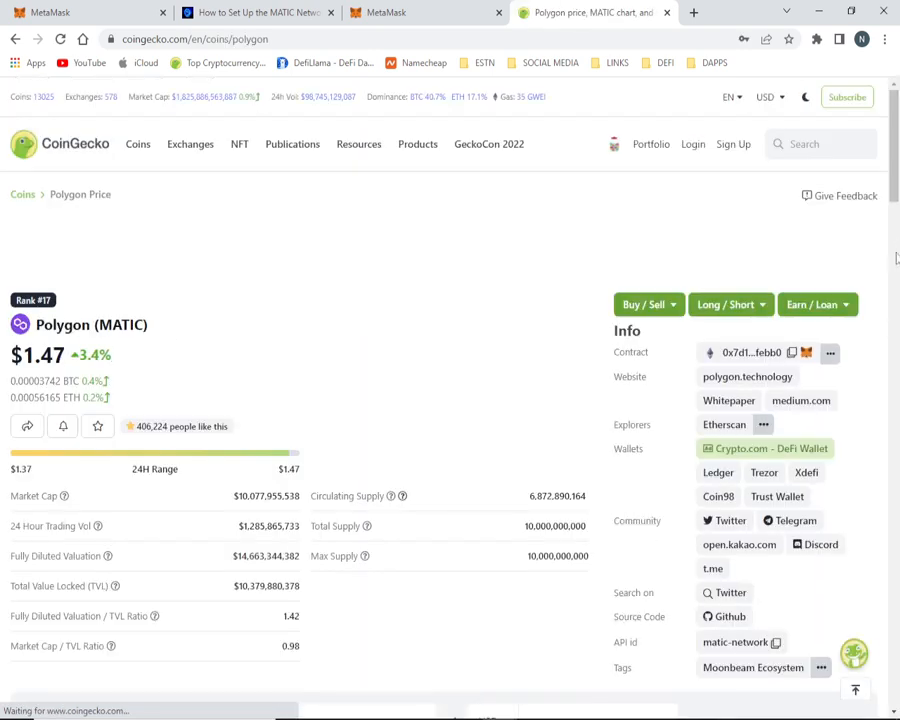
{"action": "scroll", "coordinate": [848, 338], "scroll_direction": "down", "scroll_amount": 2}
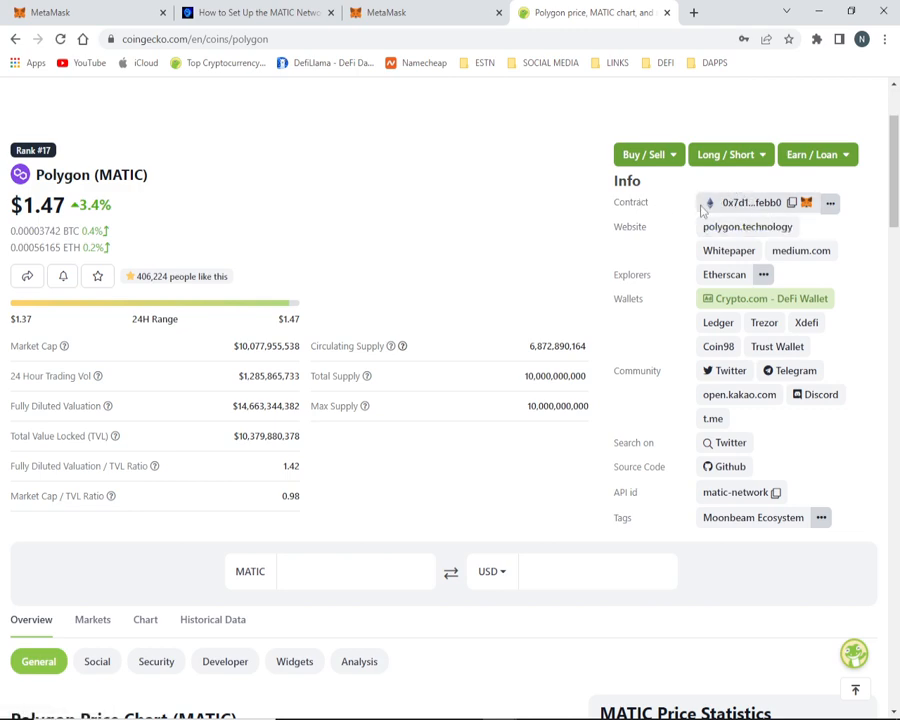
Look through the MATIC contract addresses for the other networks and copy the Polygon POS address.
{"action": "left_click", "coordinate": [833, 210]}
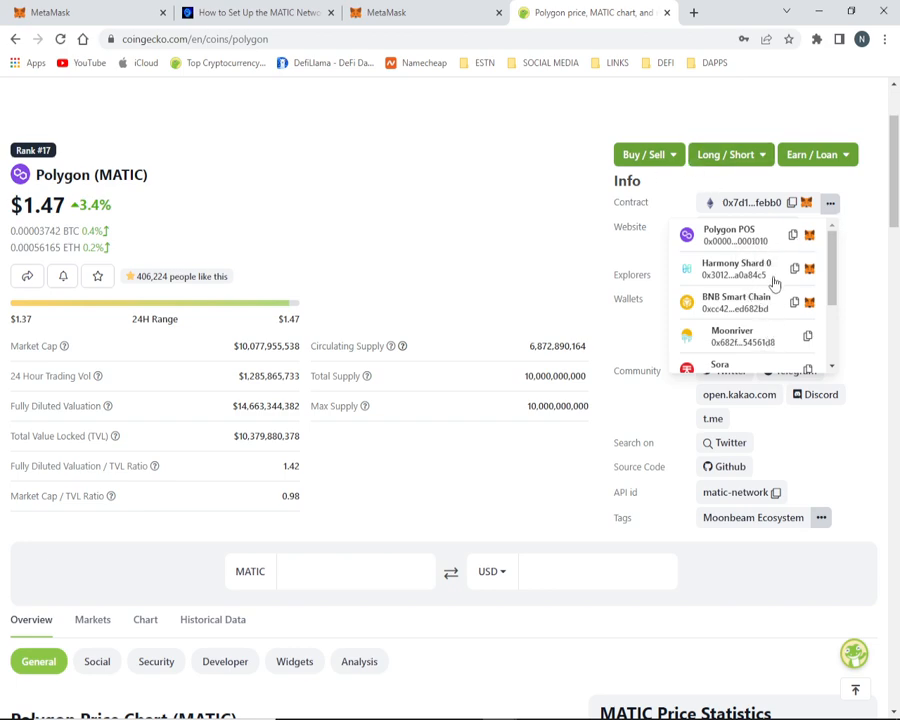
{"action": "scroll", "coordinate": [776, 290], "scroll_direction": "down", "scroll_amount": 3}
{"action": "scroll", "coordinate": [777, 298], "scroll_direction": "up", "scroll_amount": 3}
{"action": "scroll", "coordinate": [778, 297], "scroll_direction": "down", "scroll_amount": 3}
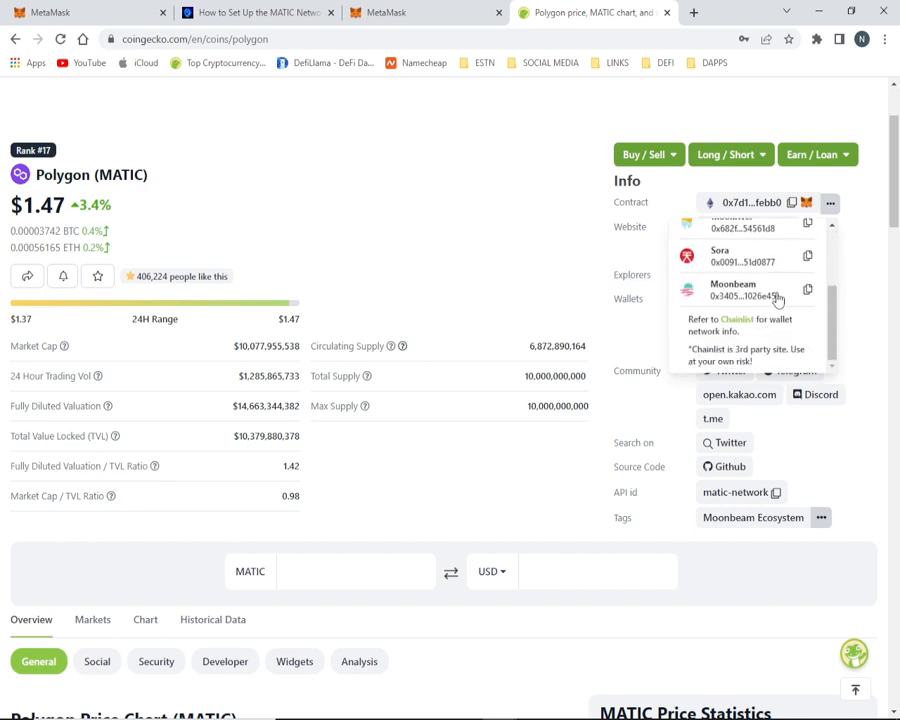
{"action": "scroll", "coordinate": [778, 297], "scroll_direction": "up", "scroll_amount": 3}
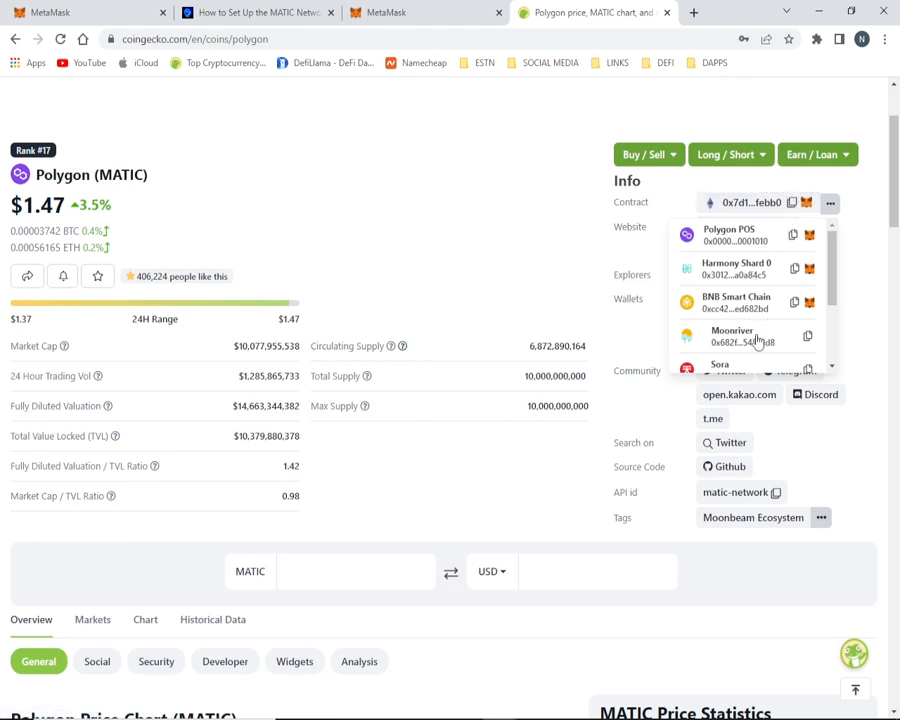
{"action": "scroll", "coordinate": [756, 340], "scroll_direction": "down", "scroll_amount": 2}
{"action": "scroll", "coordinate": [755, 328], "scroll_direction": "up", "scroll_amount": 2}
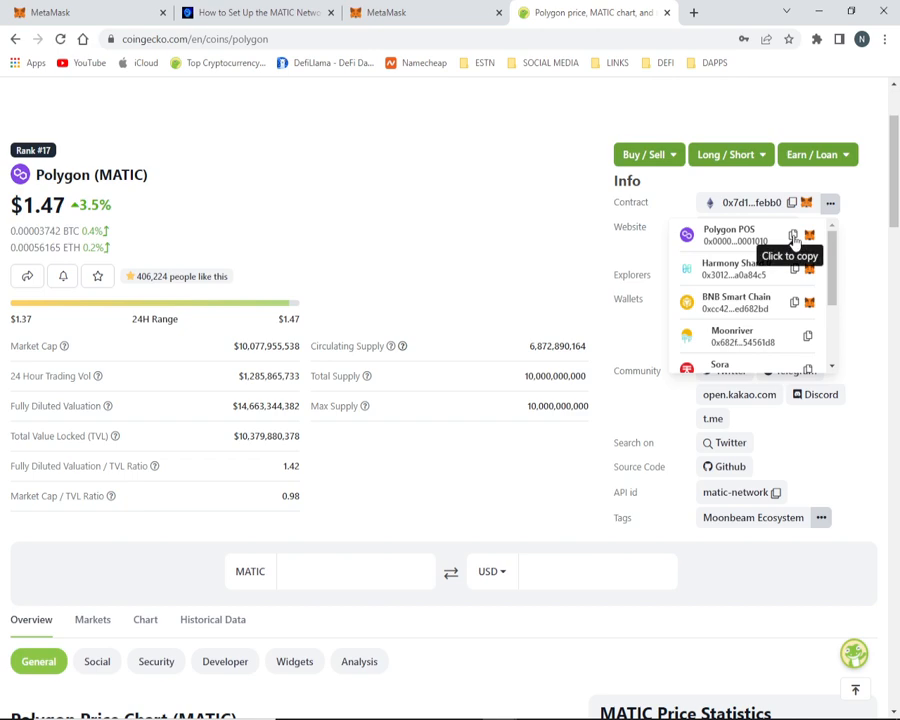
{"action": "left_click", "coordinate": [793, 236]}
Switch to MetaMask, start importing a token, and search for it by the copied MATIC contract address.
{"action": "left_click", "coordinate": [447, 9]}
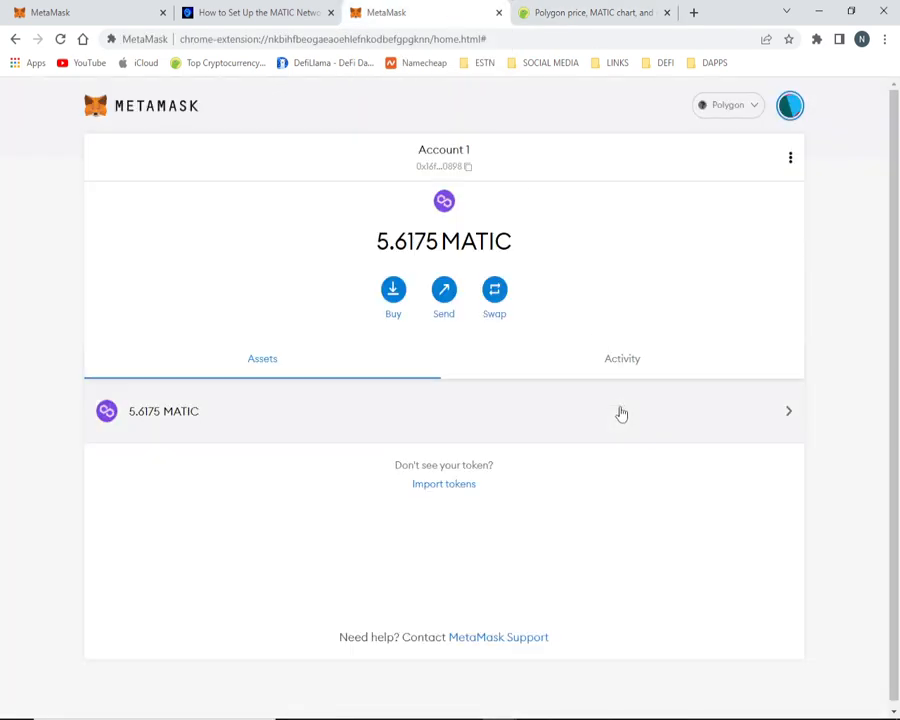
{"action": "left_click", "coordinate": [446, 486]}
{"action": "right_click", "coordinate": [444, 256]}
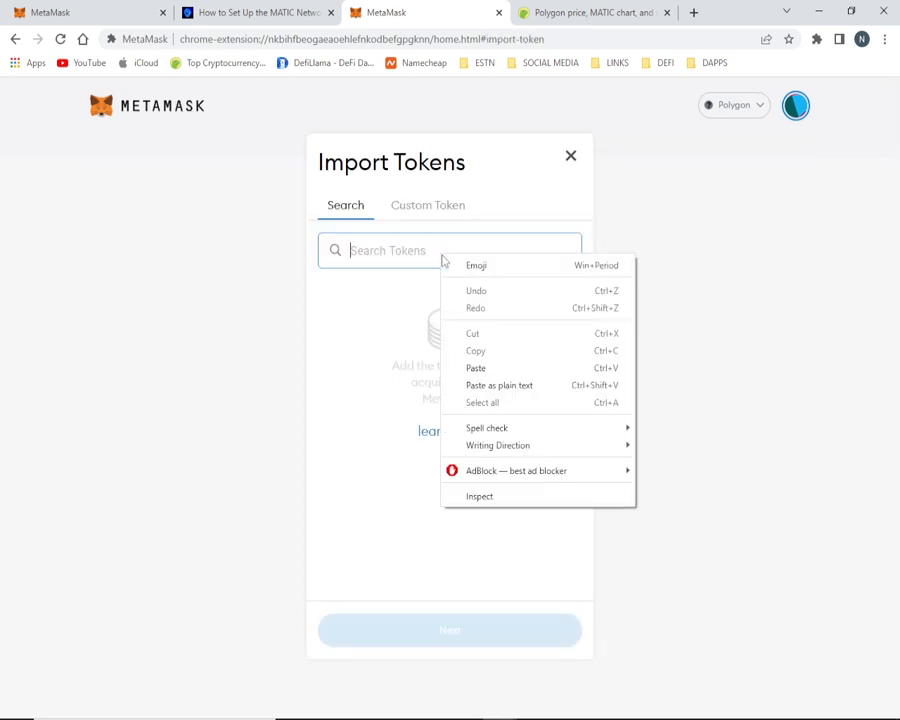
{"action": "left_click", "coordinate": [500, 369]}
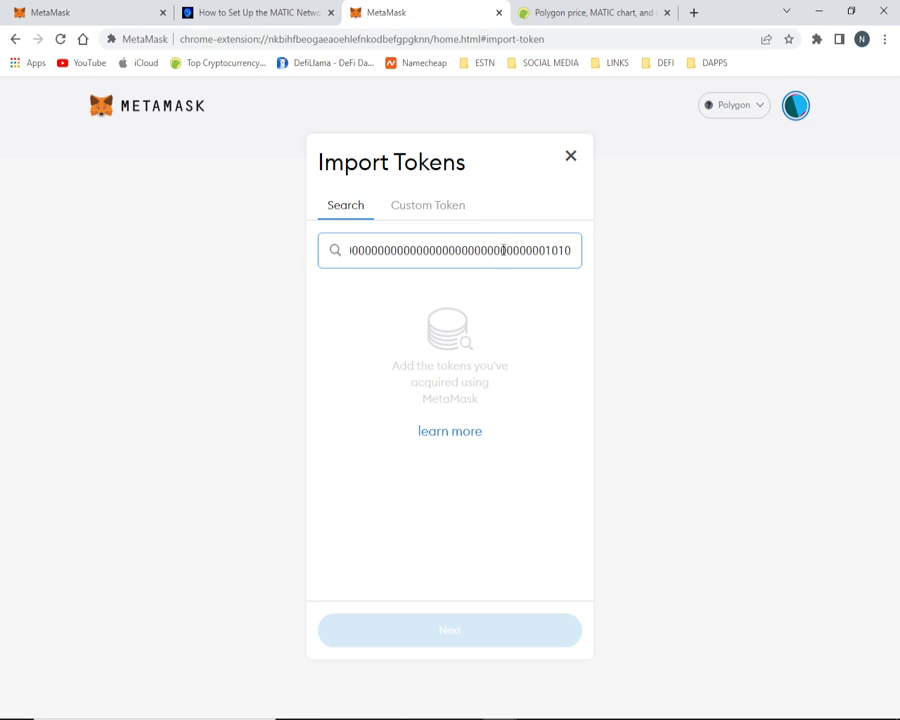
{"action": "left_click", "coordinate": [562, 331]}
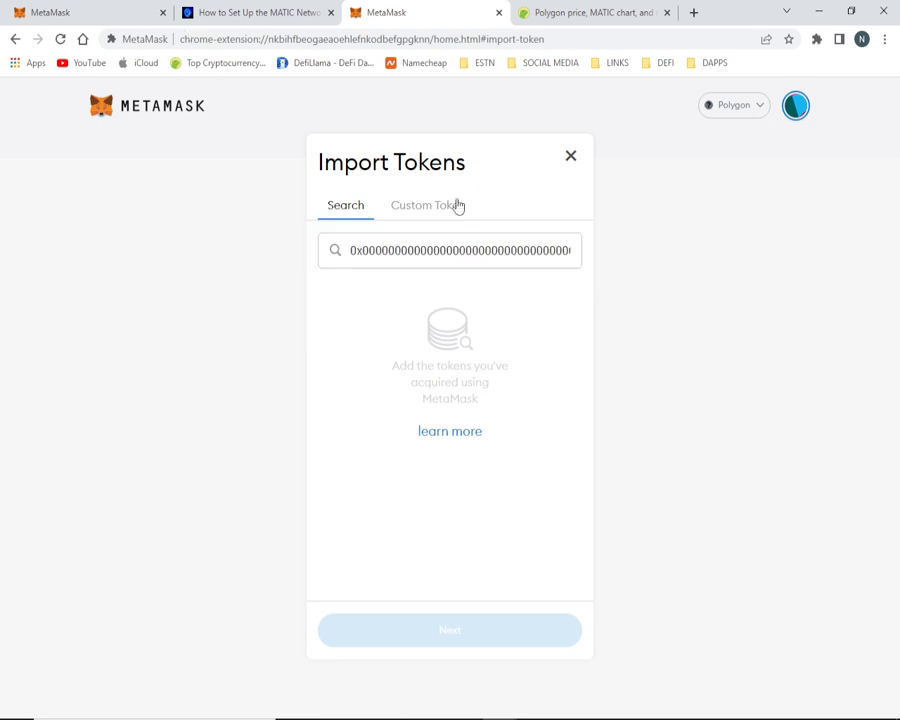
Enter the copied MATIC contract address for a custom token, and close the import without adding it.
{"action": "left_click", "coordinate": [457, 206]}
{"action": "right_click", "coordinate": [444, 342]}
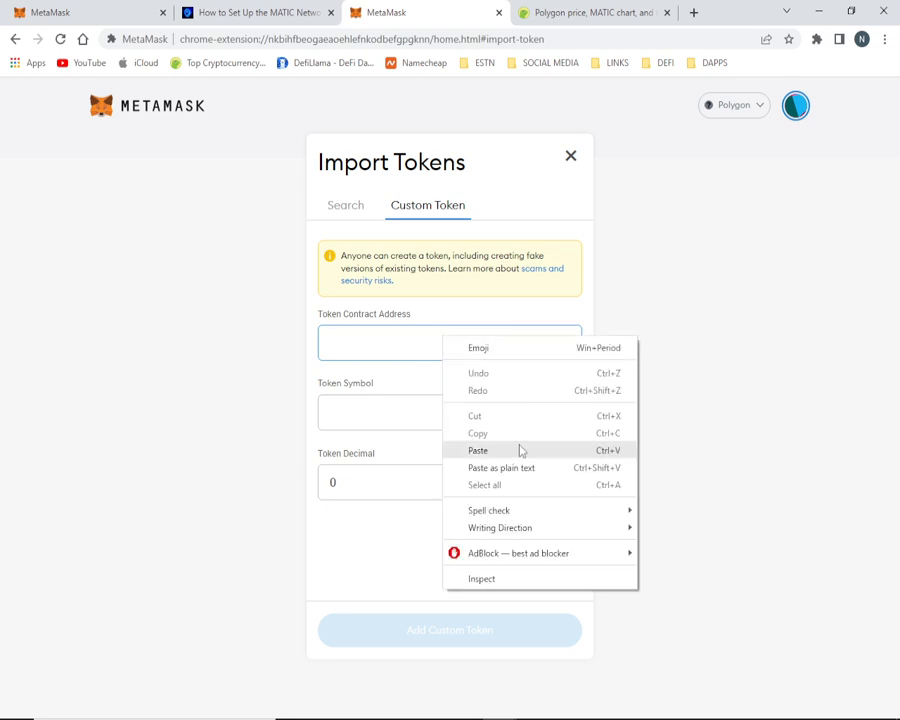
{"action": "left_click", "coordinate": [520, 450]}
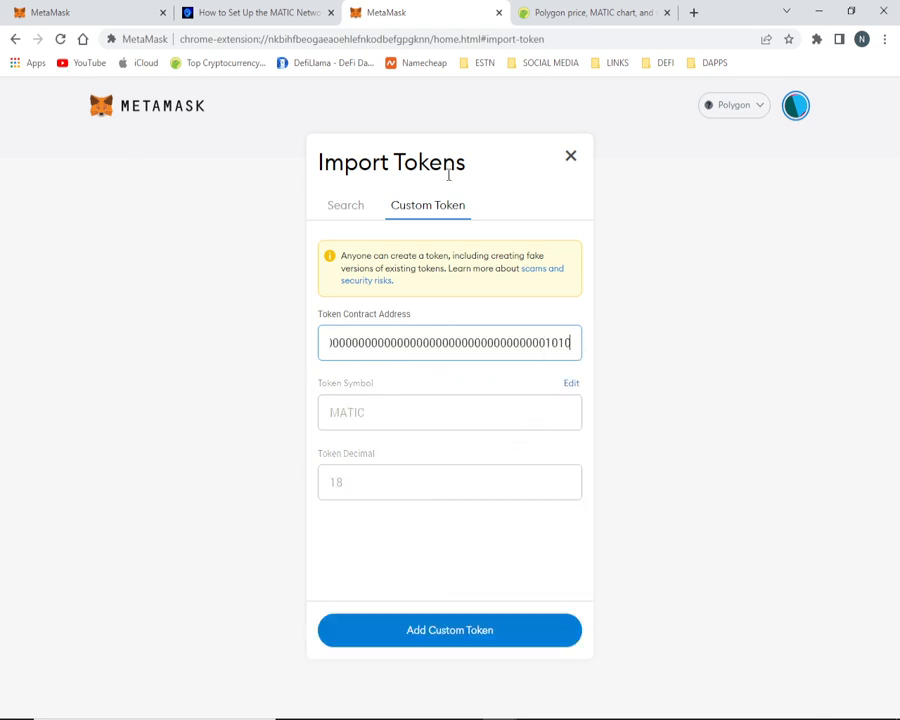
{"action": "left_click", "coordinate": [362, 206]}
{"action": "left_click", "coordinate": [416, 206]}
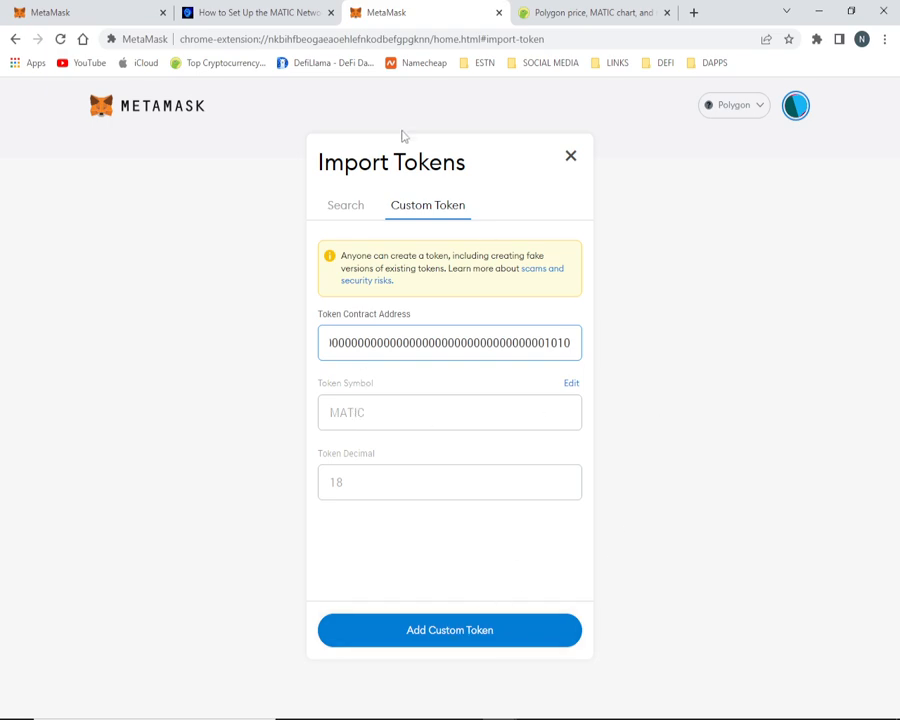
{"action": "left_click", "coordinate": [575, 159]}
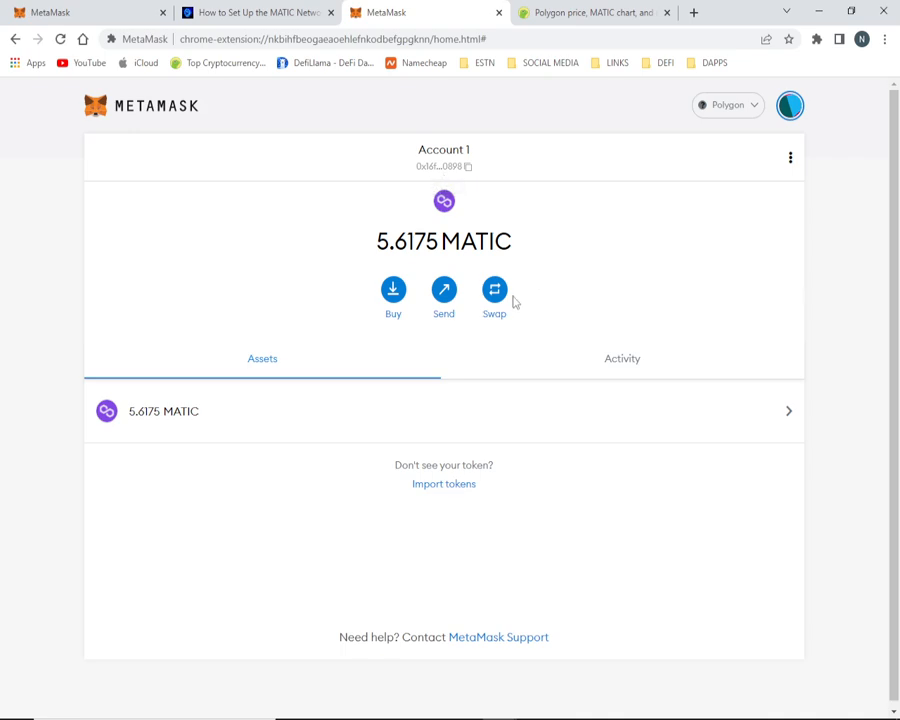
Go back to CoinGecko's Polygon Ecosystem list, open USD Coin, and copy its Polygon POS contract address.
{"action": "left_click", "coordinate": [556, 11]}
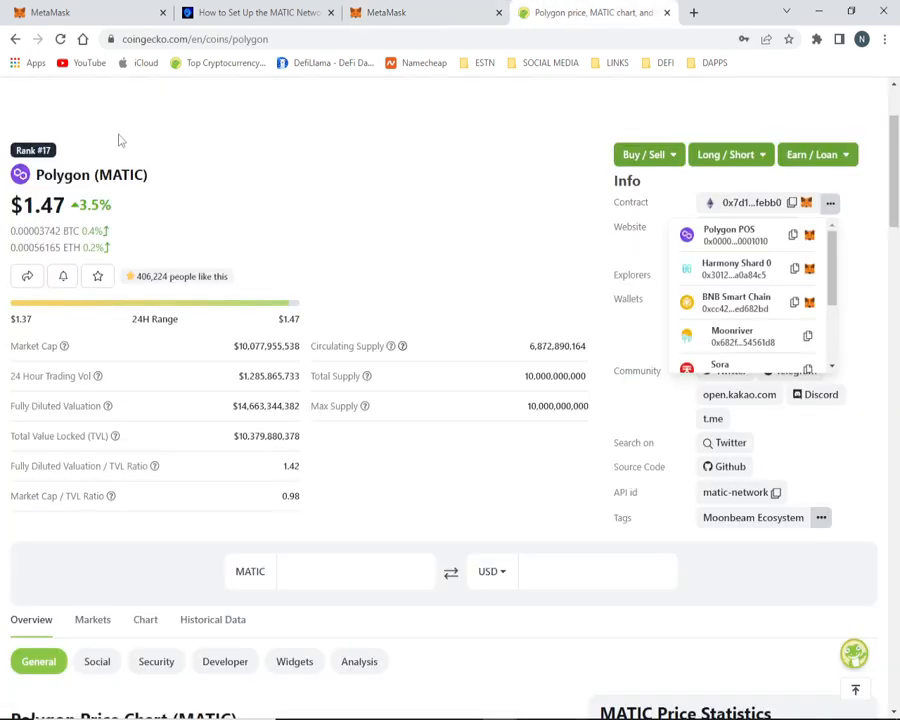
{"action": "left_click", "coordinate": [15, 38]}
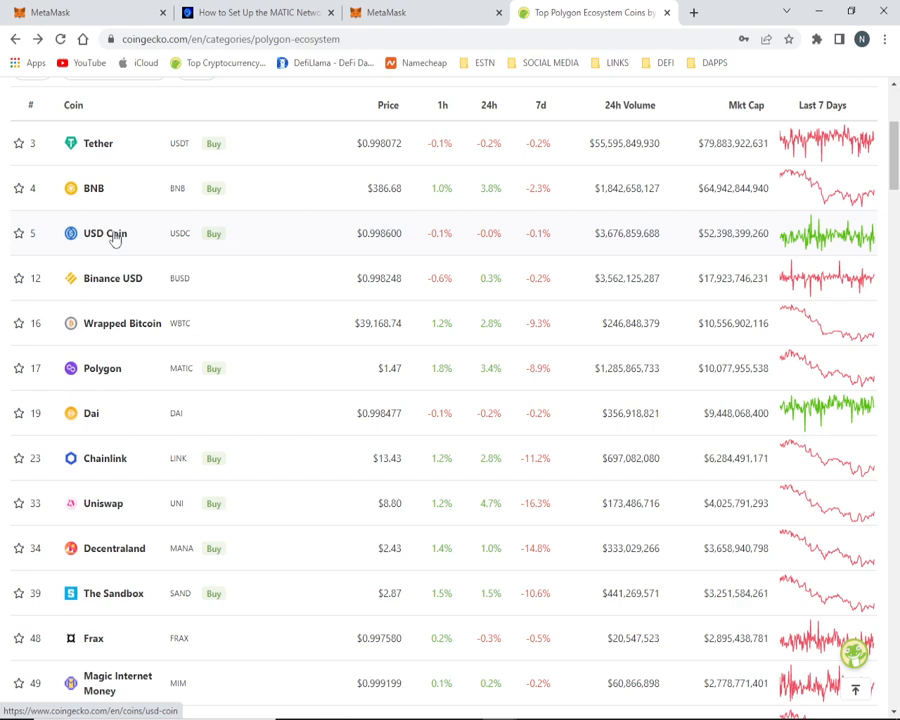
{"action": "scroll", "coordinate": [115, 238], "scroll_direction": "up", "scroll_amount": 1}
{"action": "left_click", "coordinate": [117, 309]}
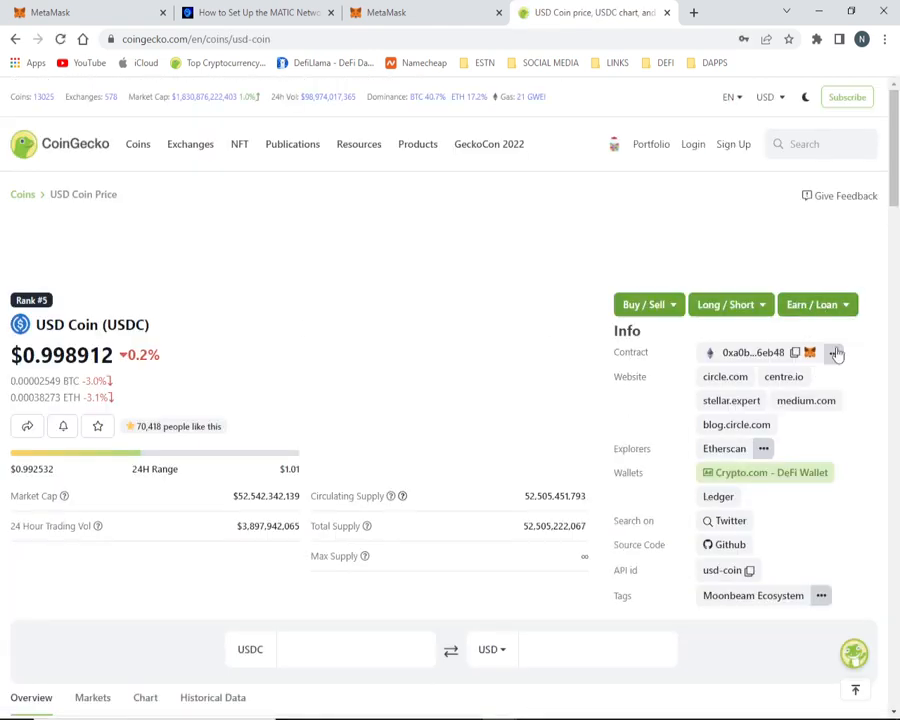
{"action": "left_click", "coordinate": [833, 353]}
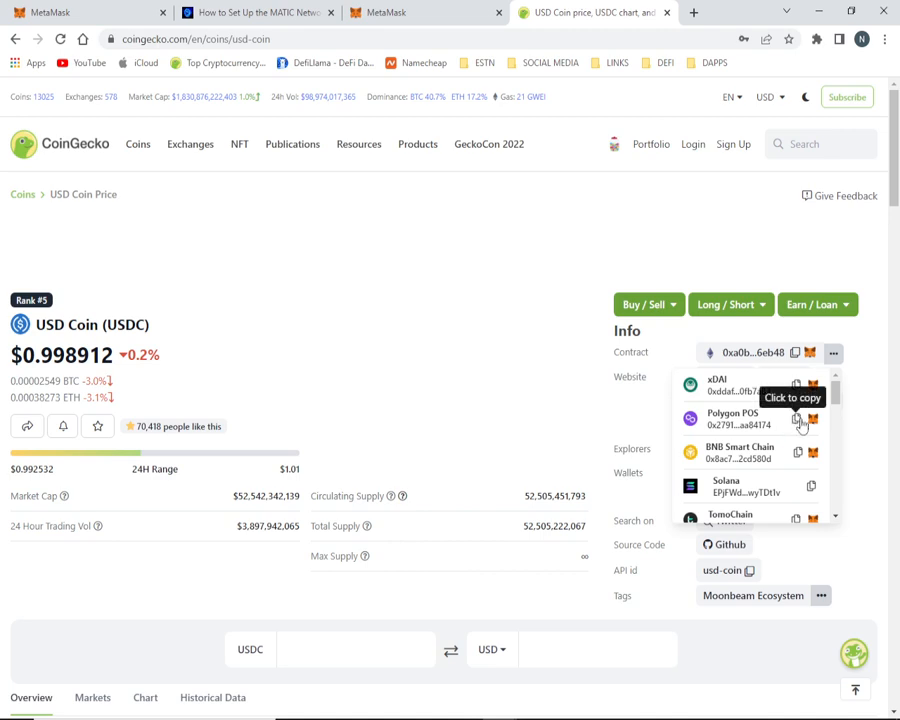
{"action": "left_click", "coordinate": [799, 421]}
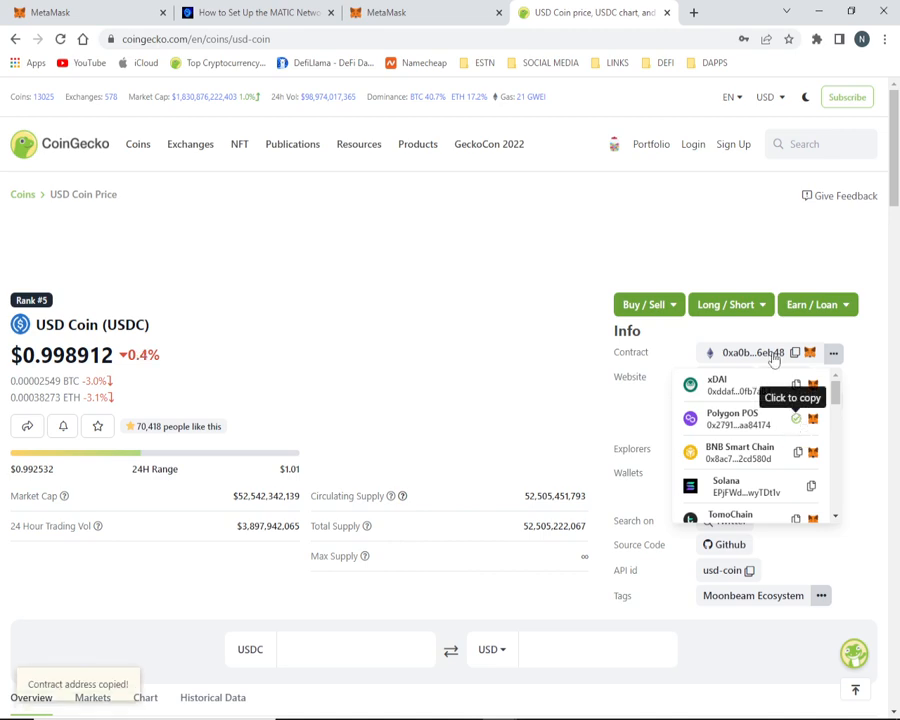
Import USDC into the MetaMask wallet as a custom token using the copied contract address, and return to the account overview.
{"action": "left_click", "coordinate": [392, 14]}
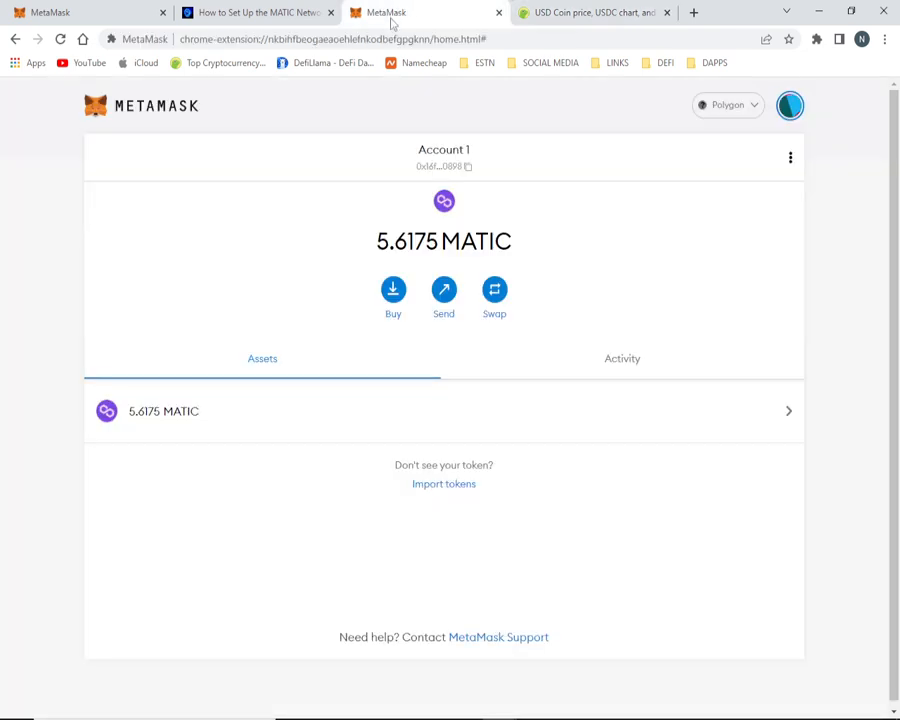
{"action": "left_click", "coordinate": [457, 485]}
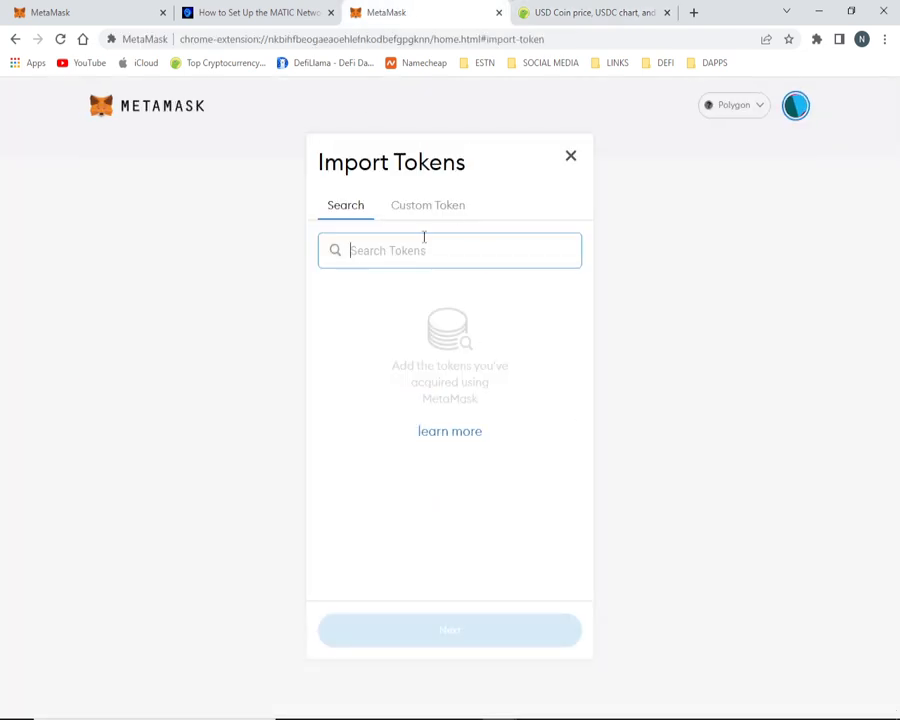
{"action": "left_click", "coordinate": [425, 207]}
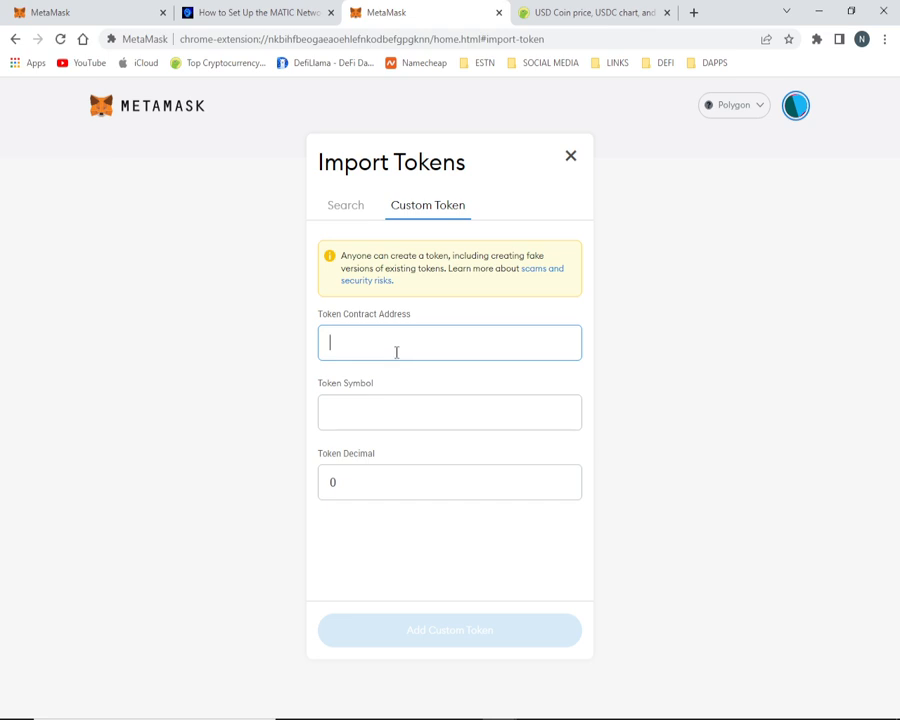
{"action": "key", "text": "ctrl+v"}
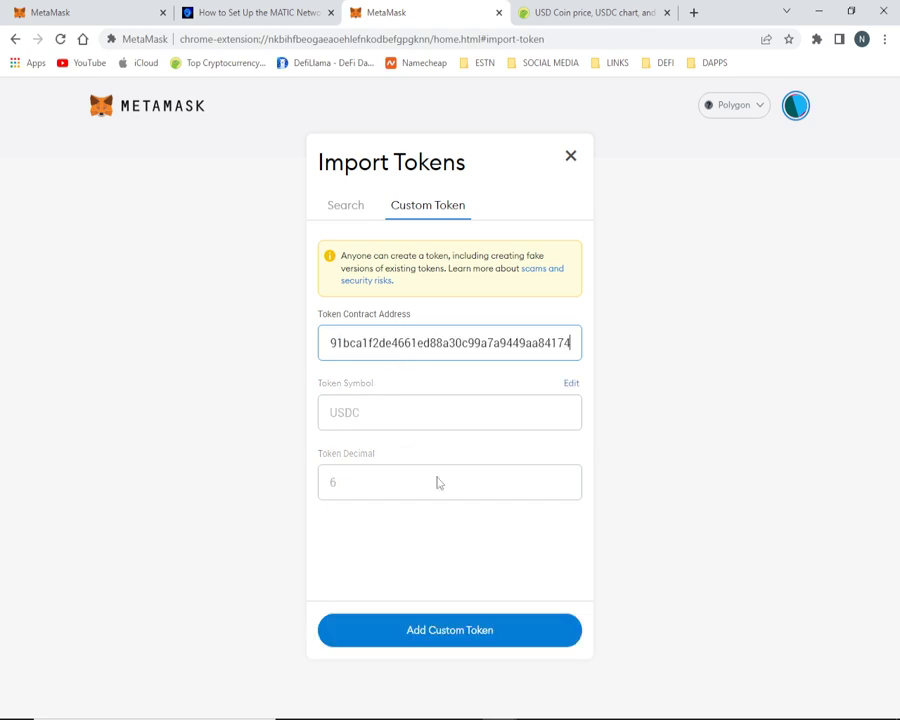
{"action": "left_click", "coordinate": [450, 642]}
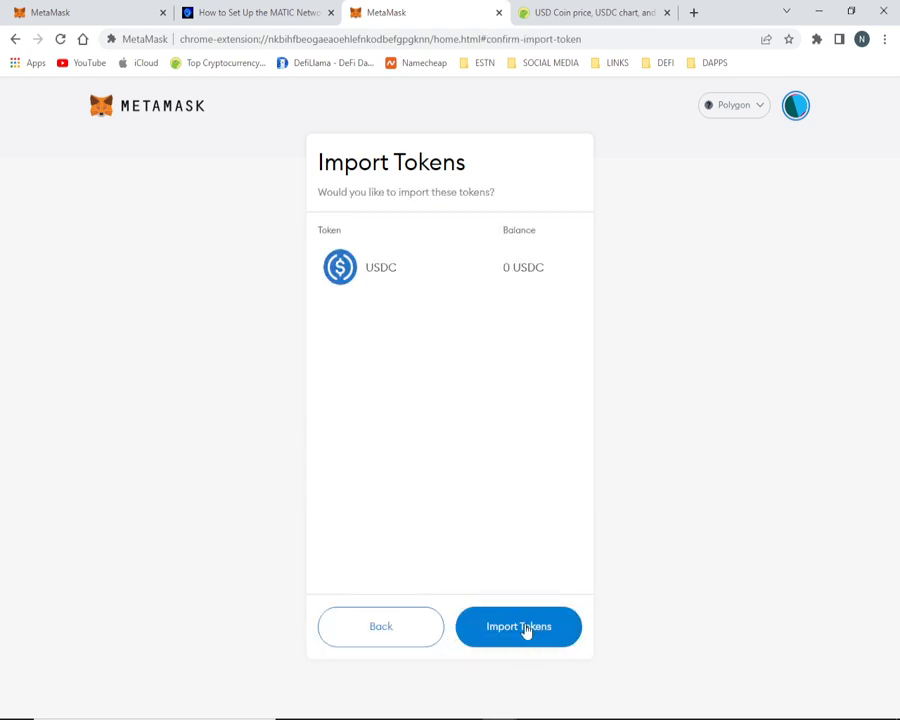
{"action": "left_click", "coordinate": [520, 627]}
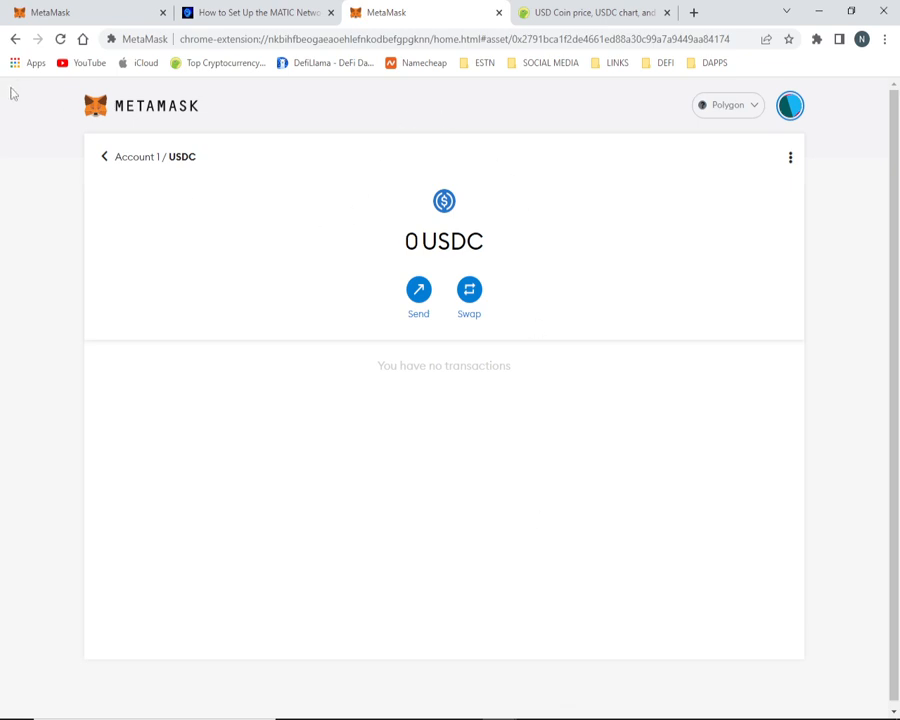
{"action": "left_click", "coordinate": [145, 157]}
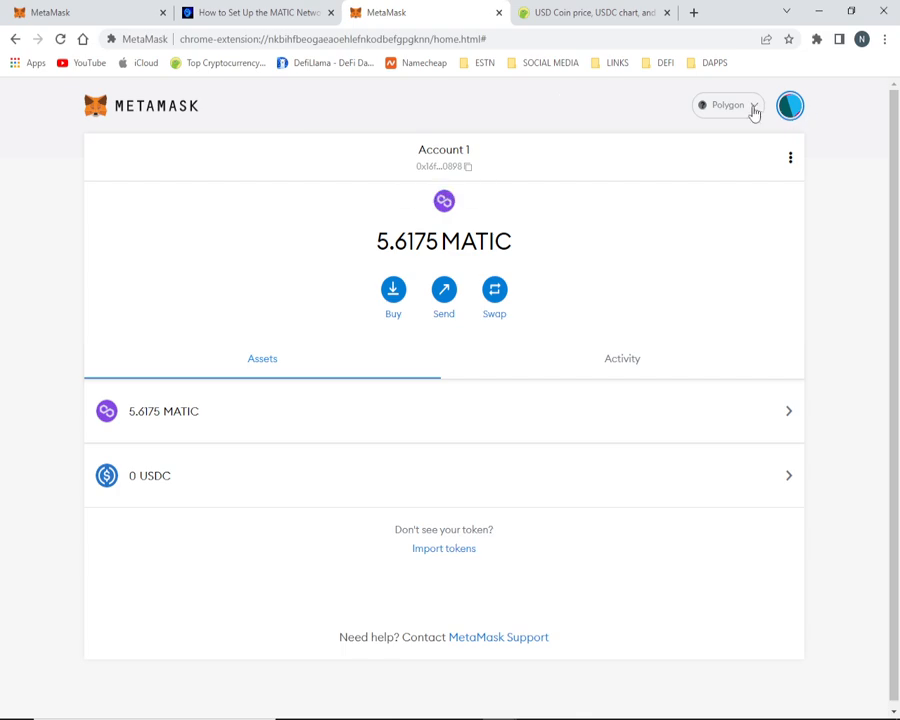
Look through USD Coin's contract addresses for the other networks on CoinGecko, and return to the MetaMask wallet.
{"action": "left_click", "coordinate": [561, 12]}
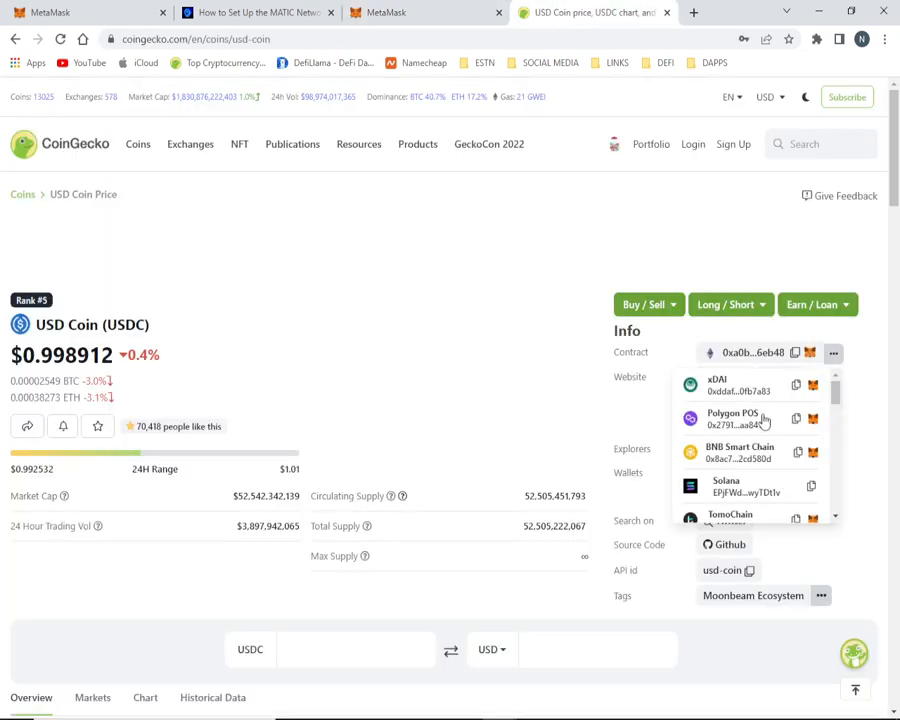
{"action": "scroll", "coordinate": [776, 468], "scroll_direction": "down", "scroll_amount": 3}
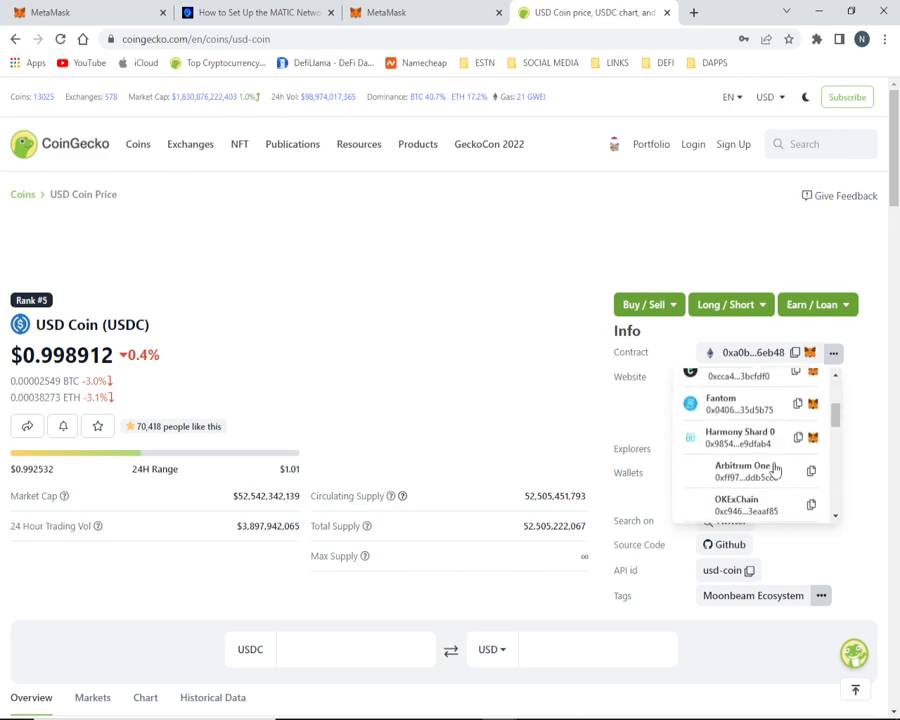
{"action": "scroll", "coordinate": [774, 468], "scroll_direction": "up", "scroll_amount": 3}
{"action": "scroll", "coordinate": [780, 470], "scroll_direction": "down", "scroll_amount": 5}
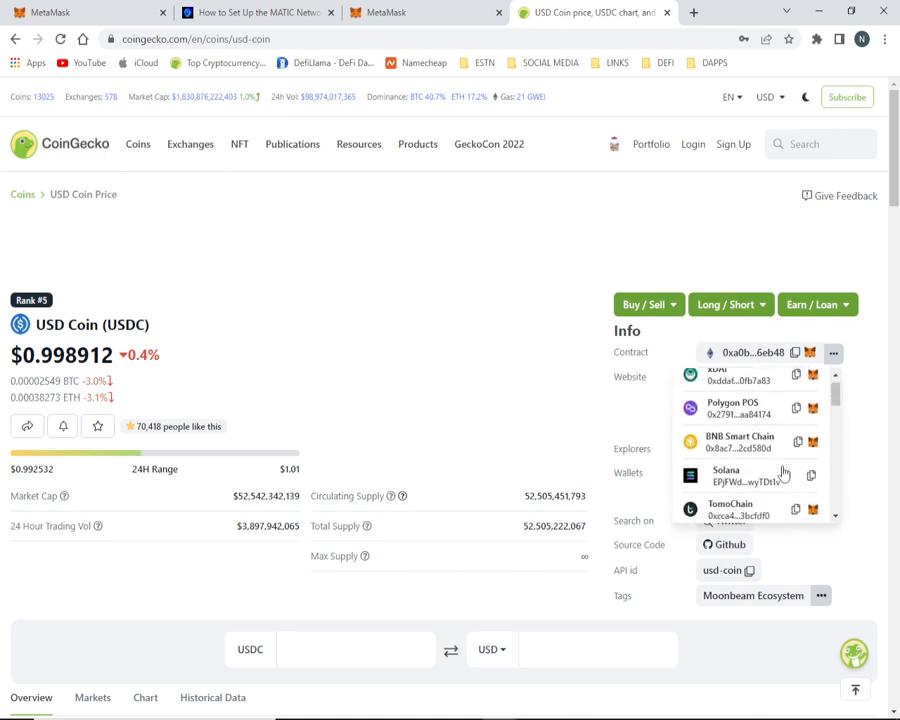
{"action": "scroll", "coordinate": [784, 478], "scroll_direction": "down", "scroll_amount": 3}
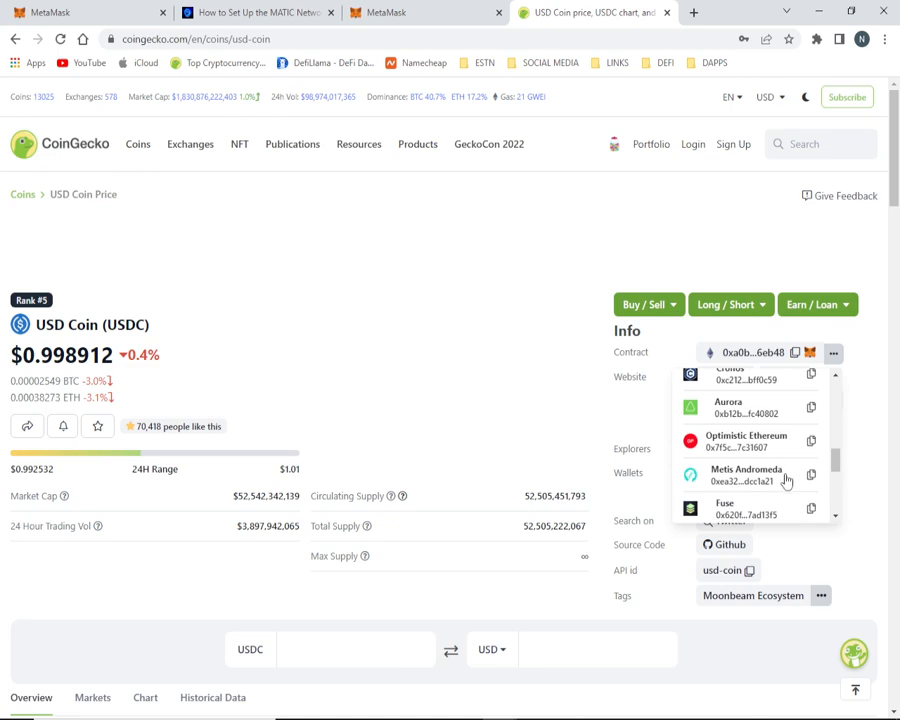
{"action": "scroll", "coordinate": [793, 405], "scroll_direction": "down", "scroll_amount": 3}
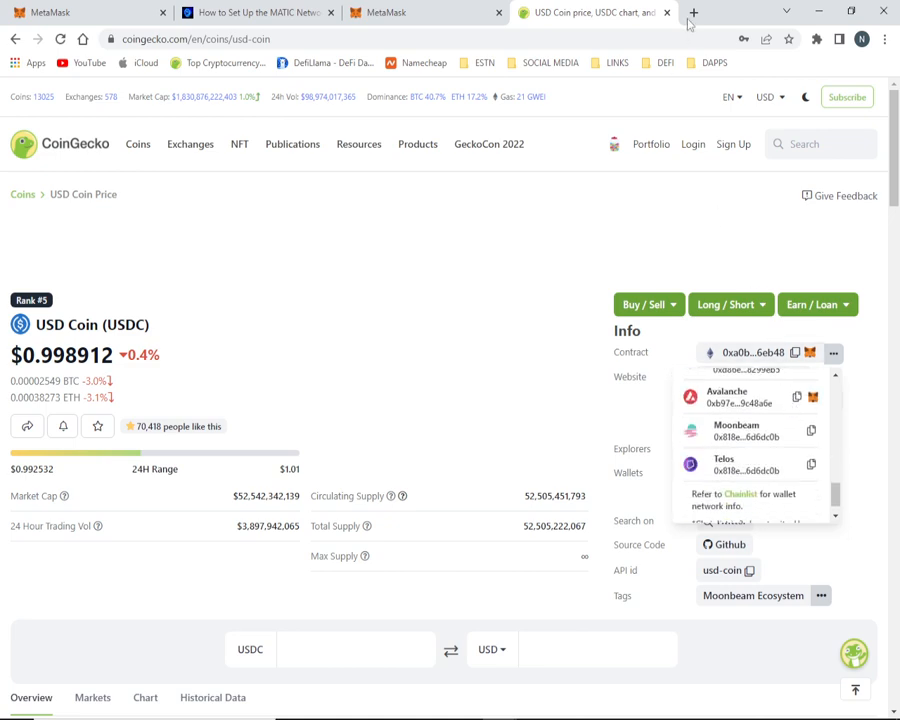
{"action": "left_click", "coordinate": [467, 17]}
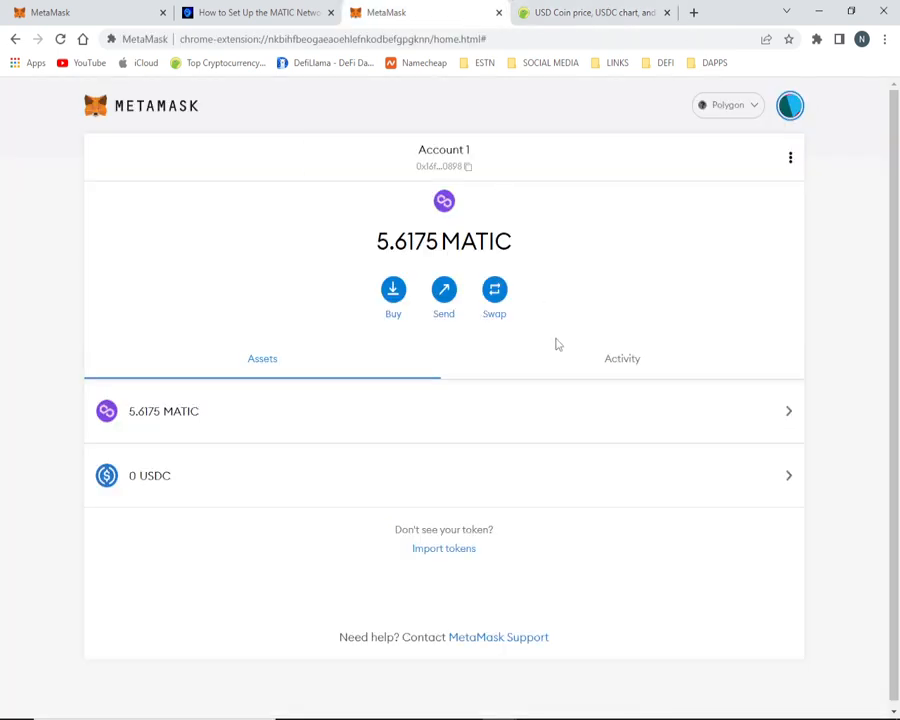